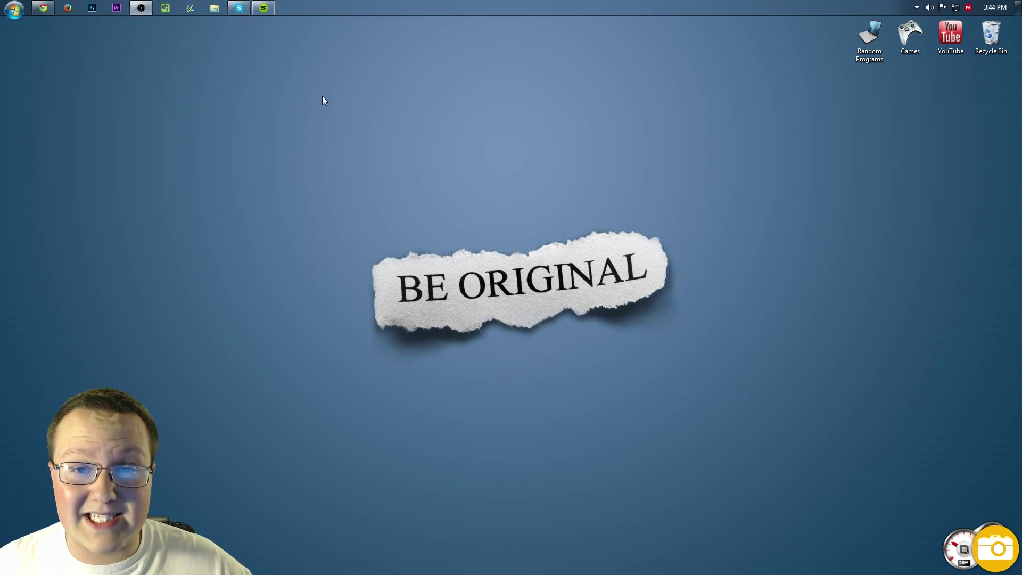
# - Switch to Chrome and download the Windows EXE LiteLoader installer for Minecraft 1.7.10 from the Minecraft Forum thread
pyautogui.click(43, 8)
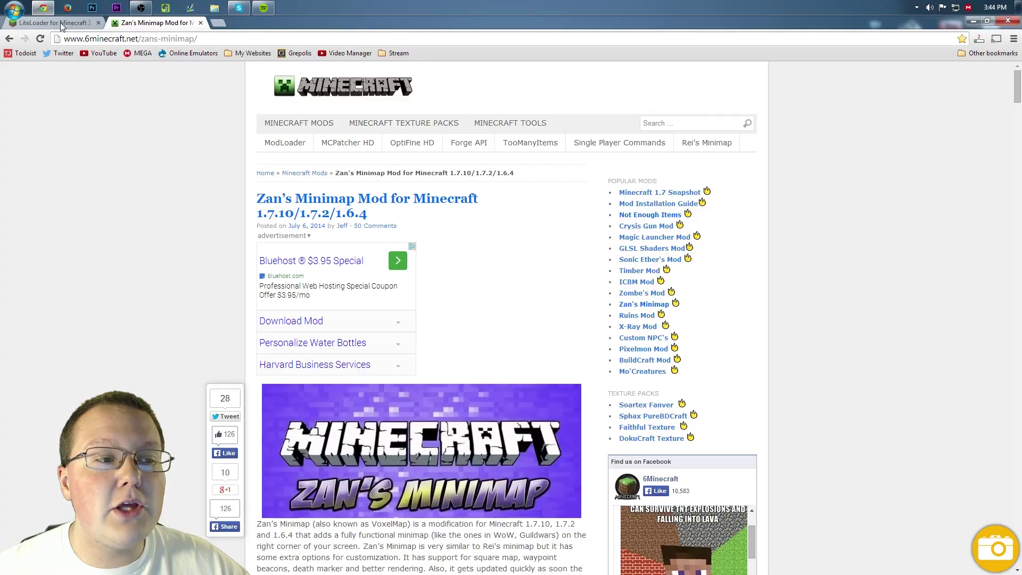
pyautogui.click(60, 23)
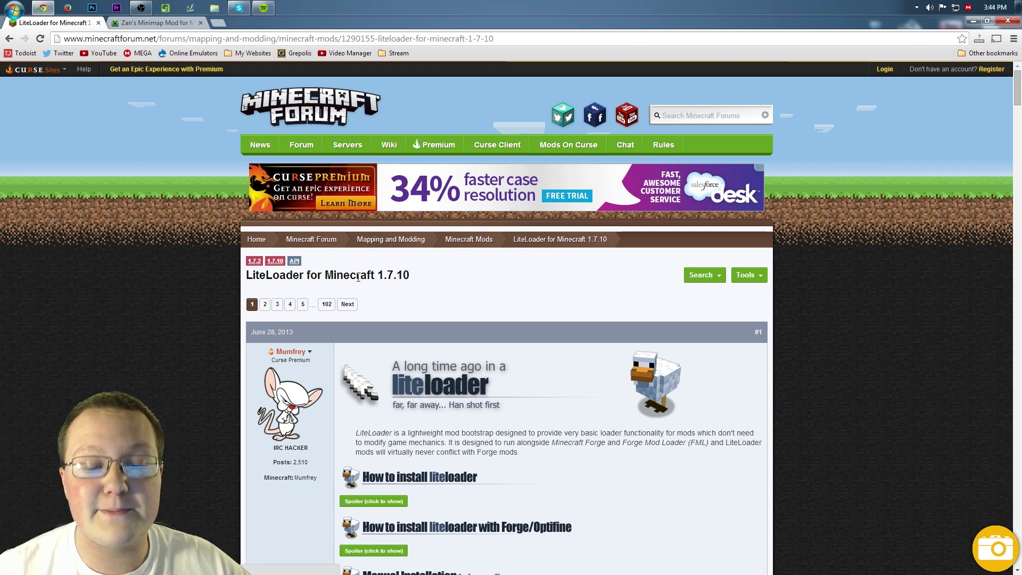
pyautogui.scroll(-9, 457, 252)
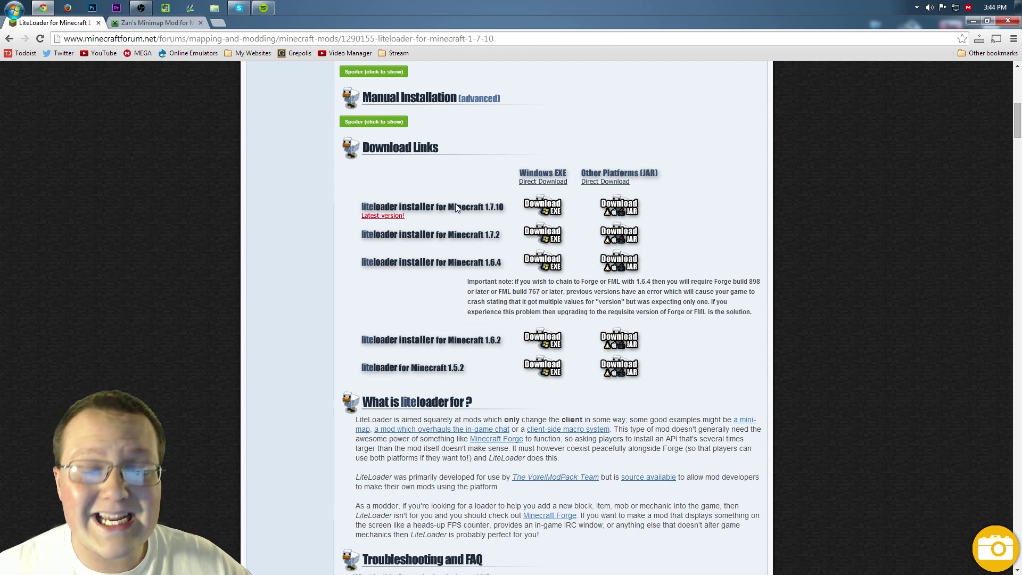
pyautogui.click(542, 213)
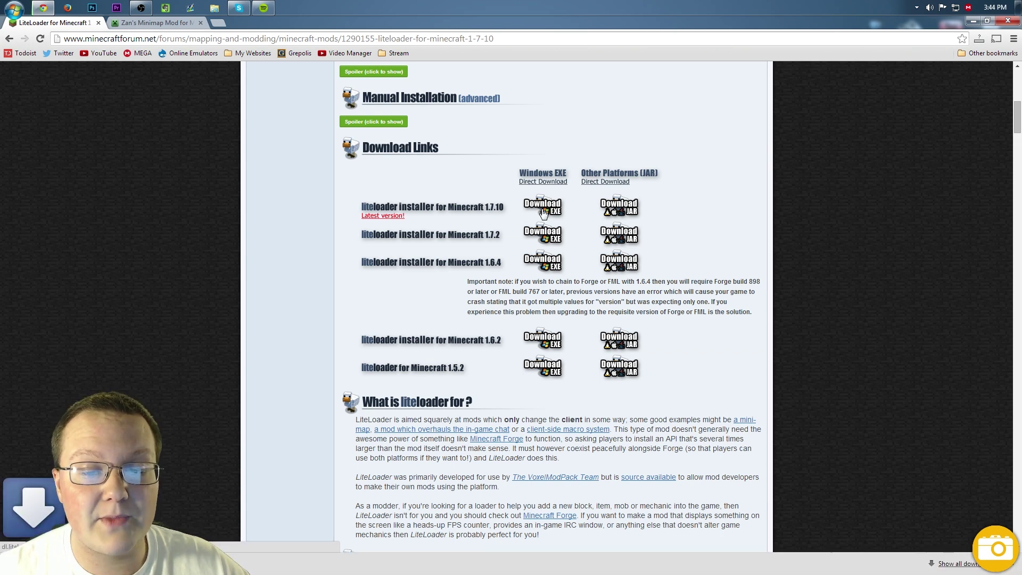
# - Download mod_voxelMap_1.2.1_for_1.7.10.litemod to the computer through the 1.7.10 link on the Zan's Minimap page
pyautogui.click(158, 27)
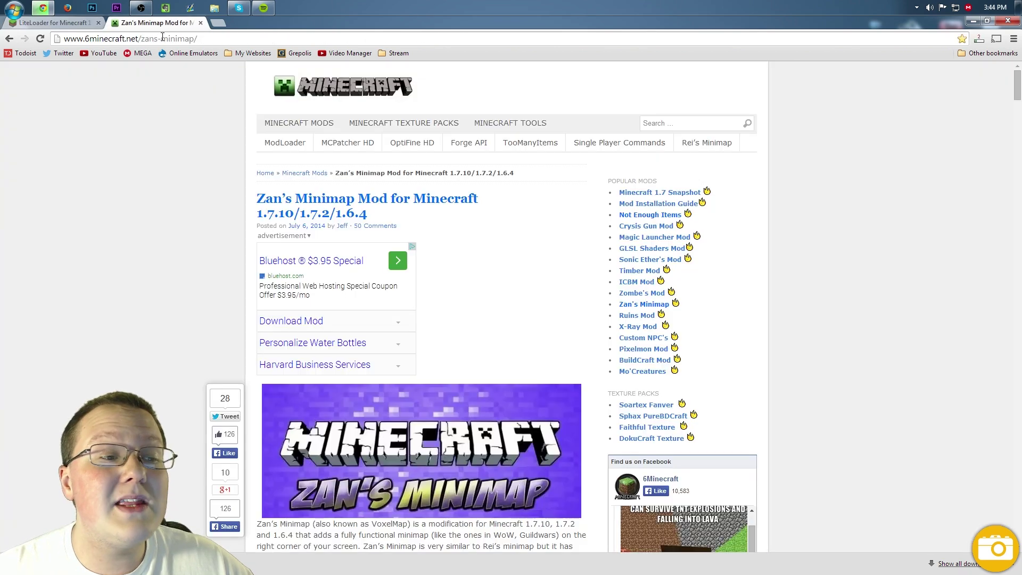
pyautogui.click(145, 41)
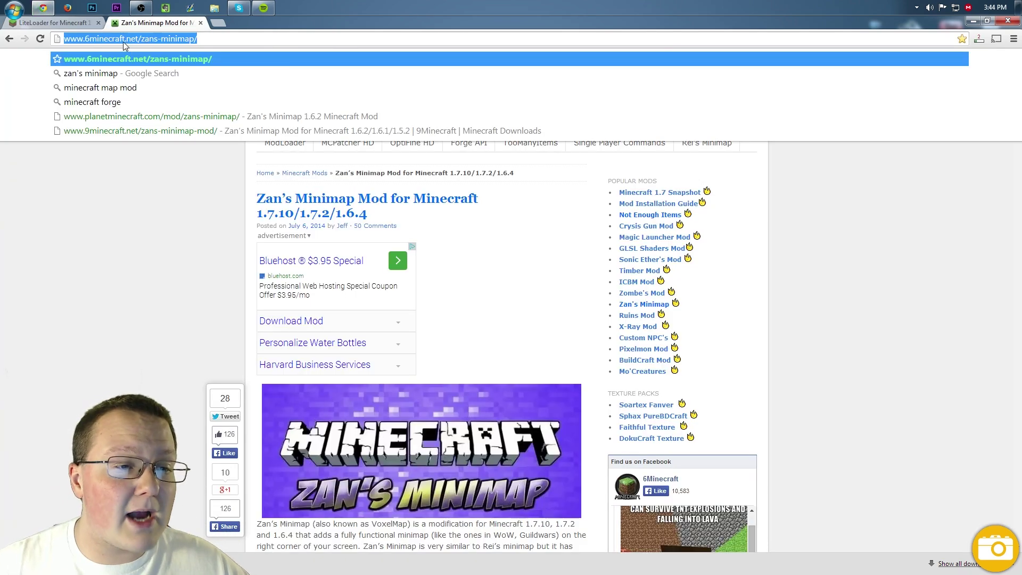
pyautogui.click(123, 39)
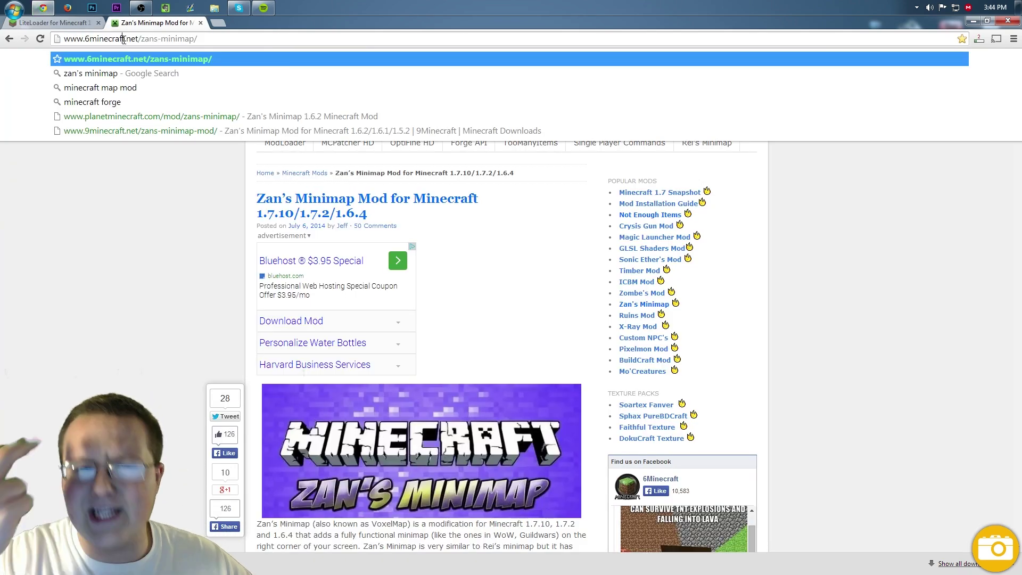
pyautogui.click(155, 256)
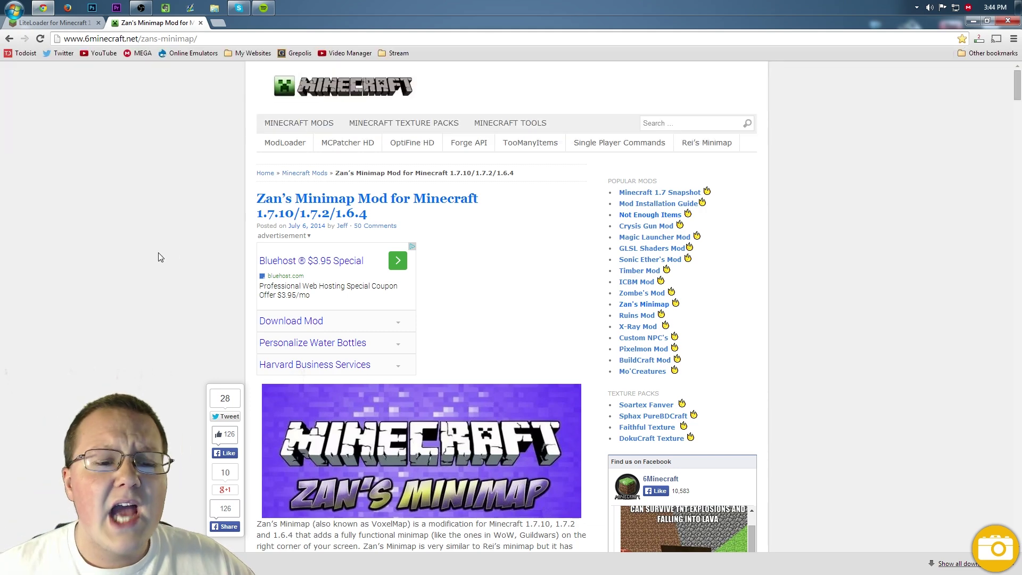
pyautogui.scroll(-7, 320, 114)
pyautogui.scroll(-4, 325, 110)
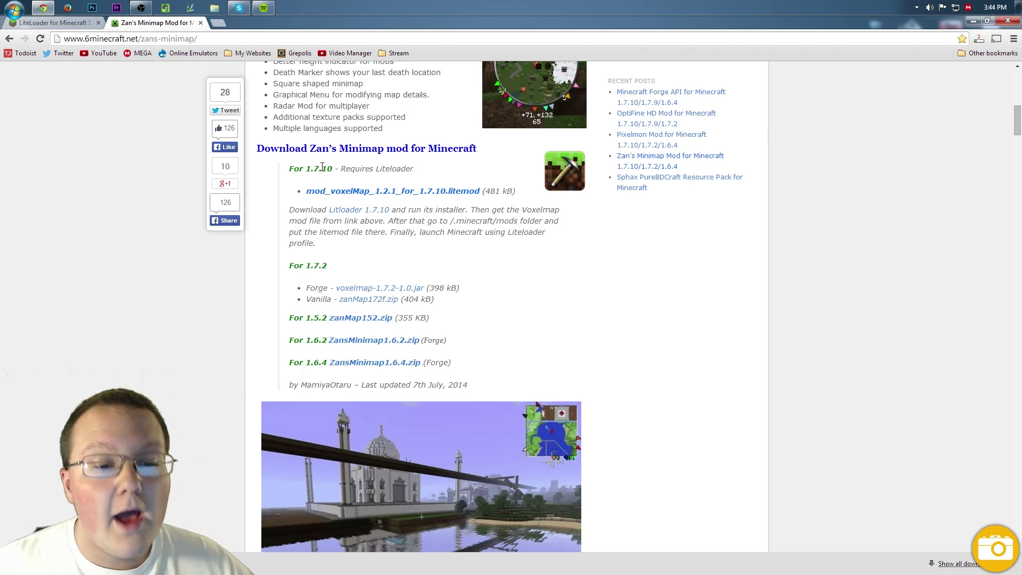
pyautogui.click(343, 192)
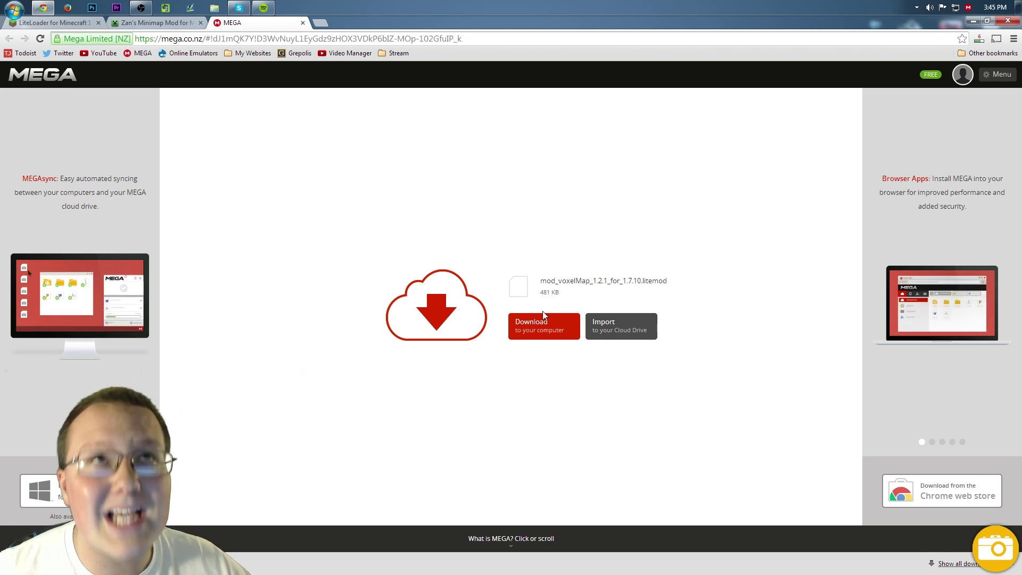
pyautogui.click(523, 330)
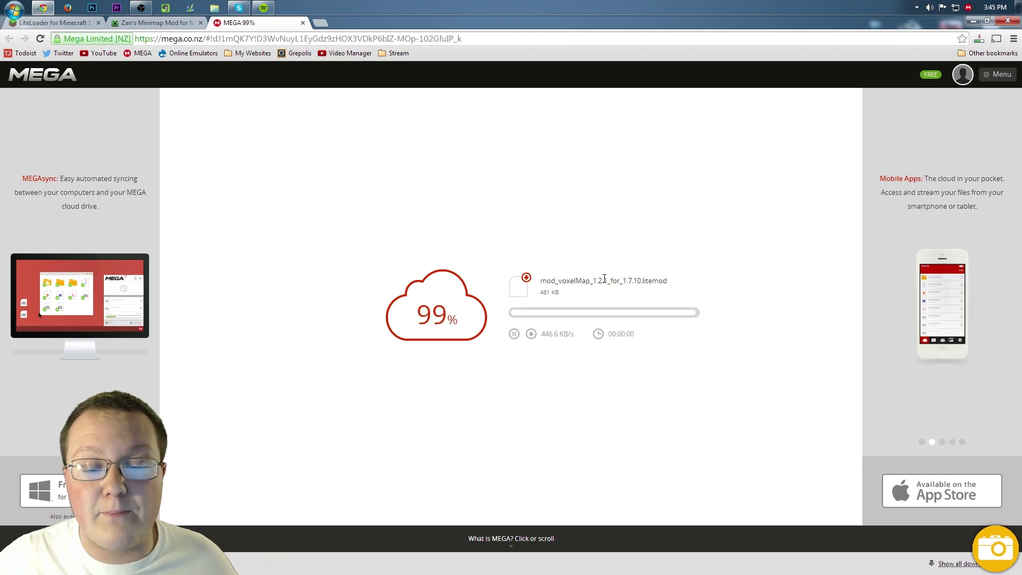
# - Return to the desktop and check the downloaded LiteLoader installer and VoxelMap mod file
pyautogui.click(976, 24)
pyautogui.moveTo(243, 183); pyautogui.dragTo(94, 96)
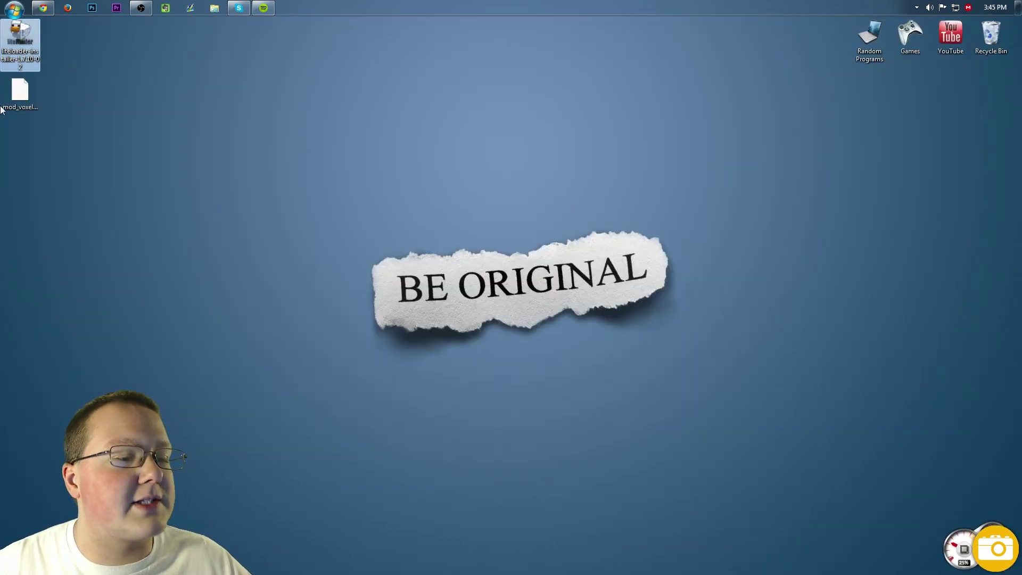
pyautogui.click(18, 96)
pyautogui.click(130, 131)
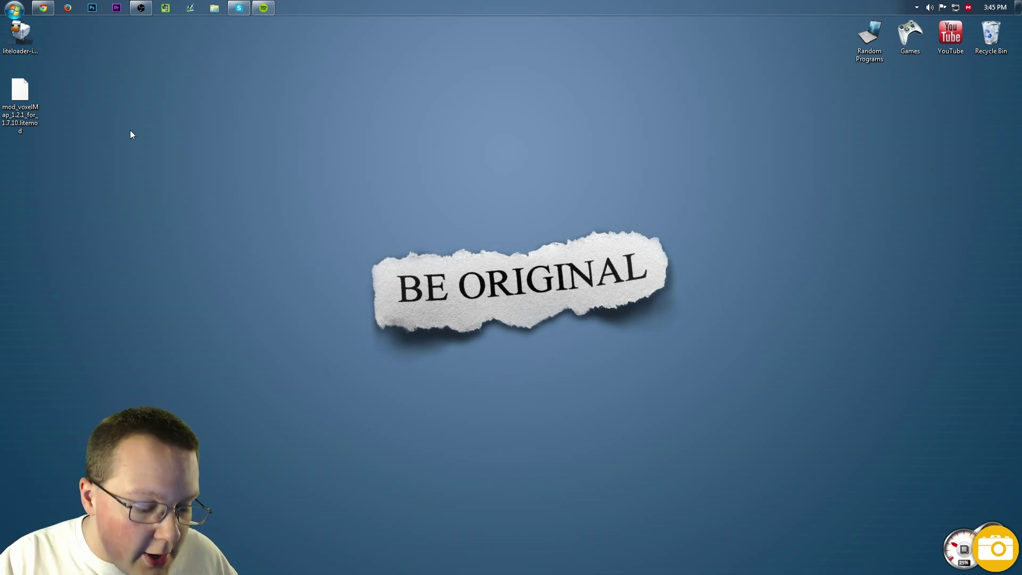
pyautogui.press('alt')
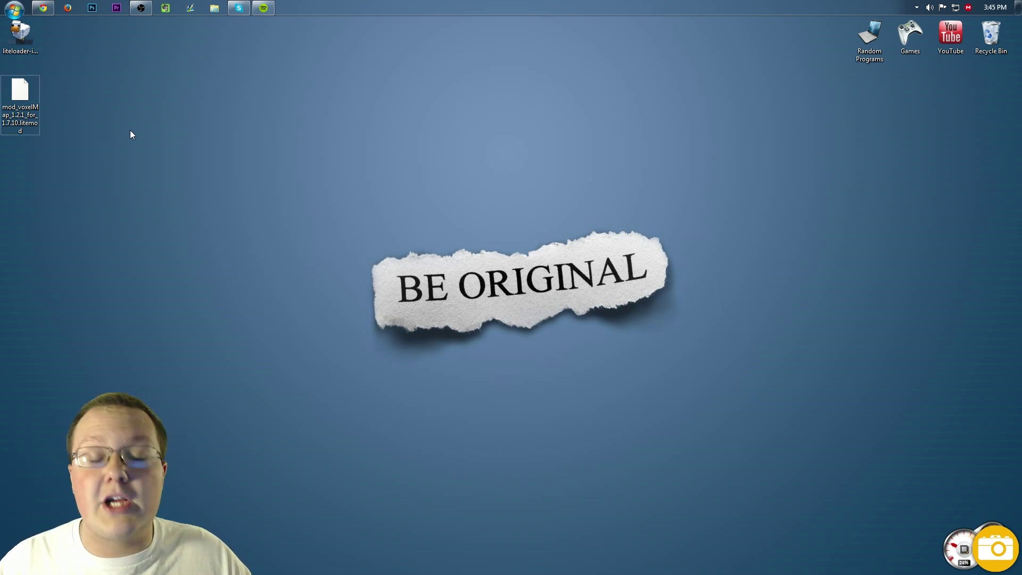
# - Open the Downloads folder with the Run command "downloads" to view it, and close it again
pyautogui.press('super+r')
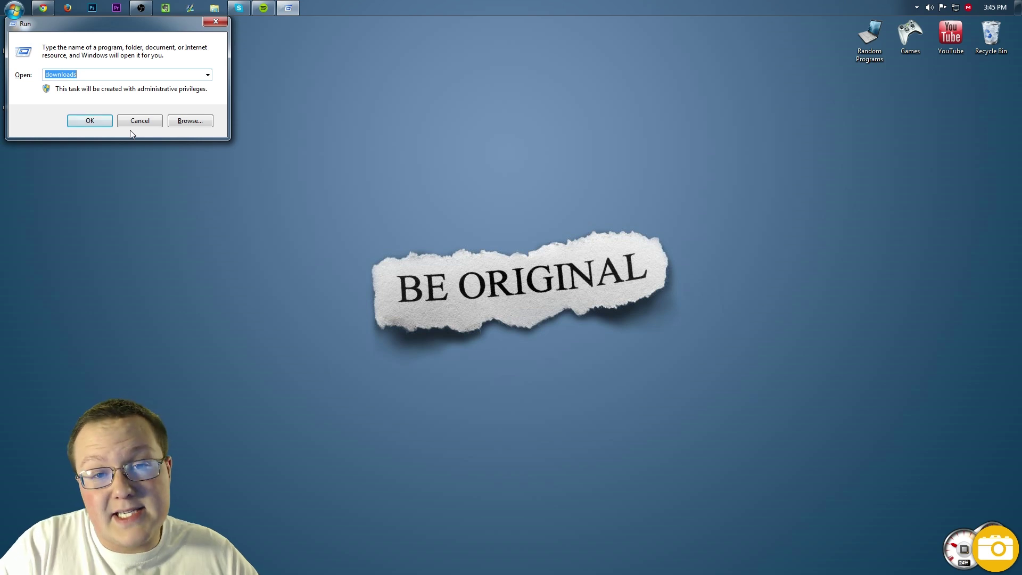
pyautogui.write('downloads')
pyautogui.press('Return')
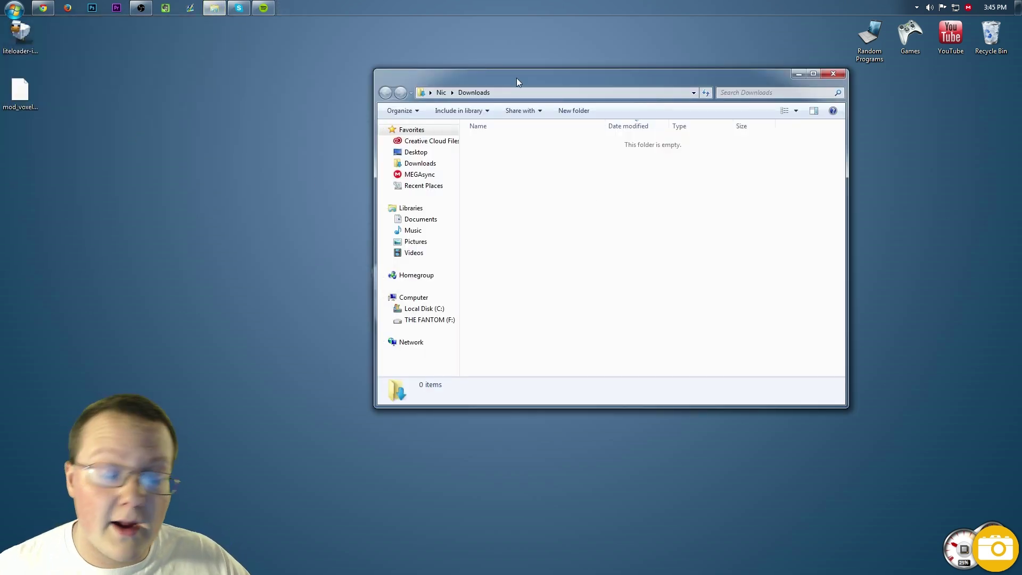
pyautogui.click(832, 74)
# - Run the LiteLoader installer with the recommended Install LiteLoader option, and move the installer file to the Recycle Bin
pyautogui.click(3, 49)
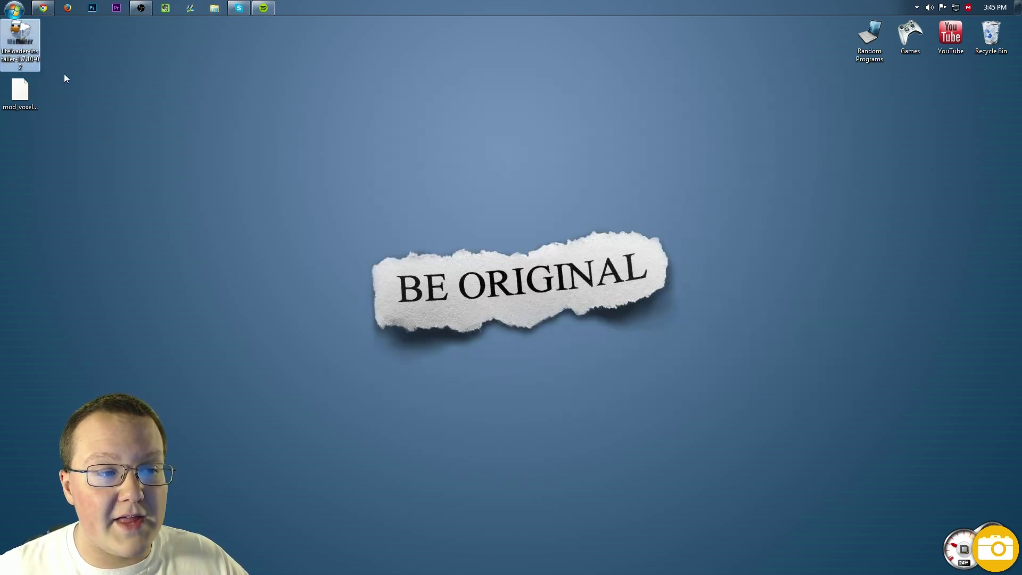
pyautogui.press('Return')
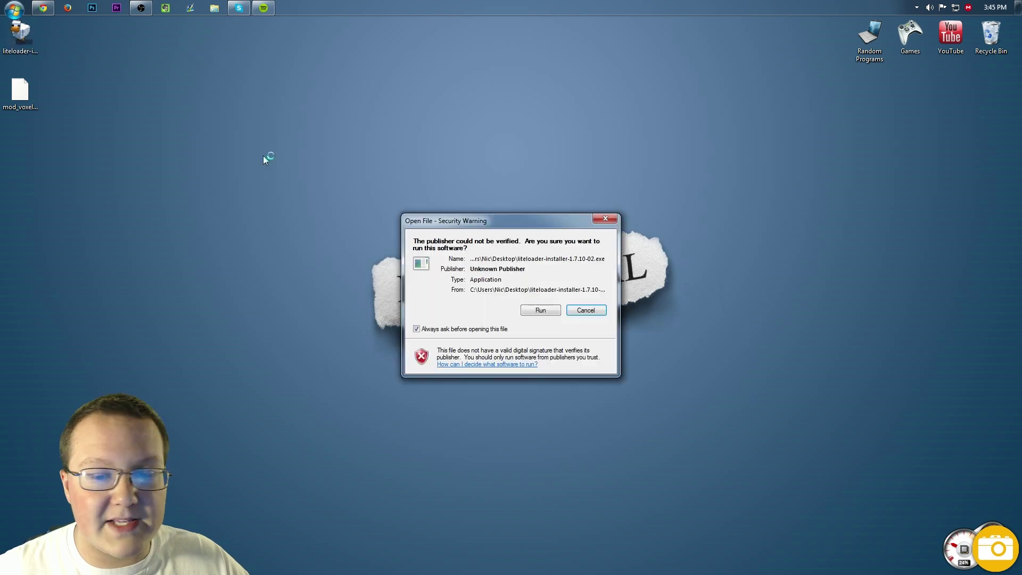
pyautogui.click(548, 312)
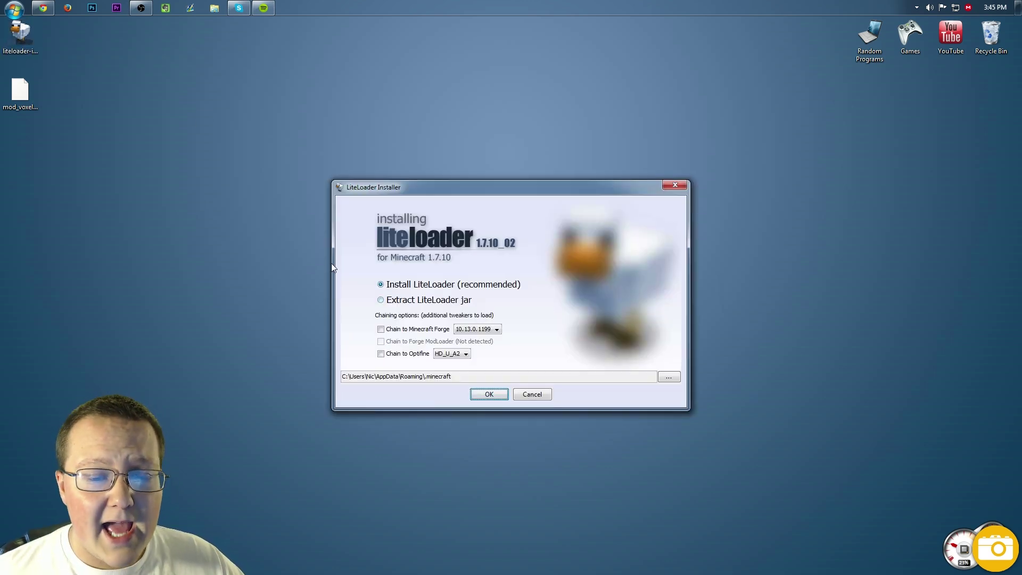
pyautogui.click(403, 287)
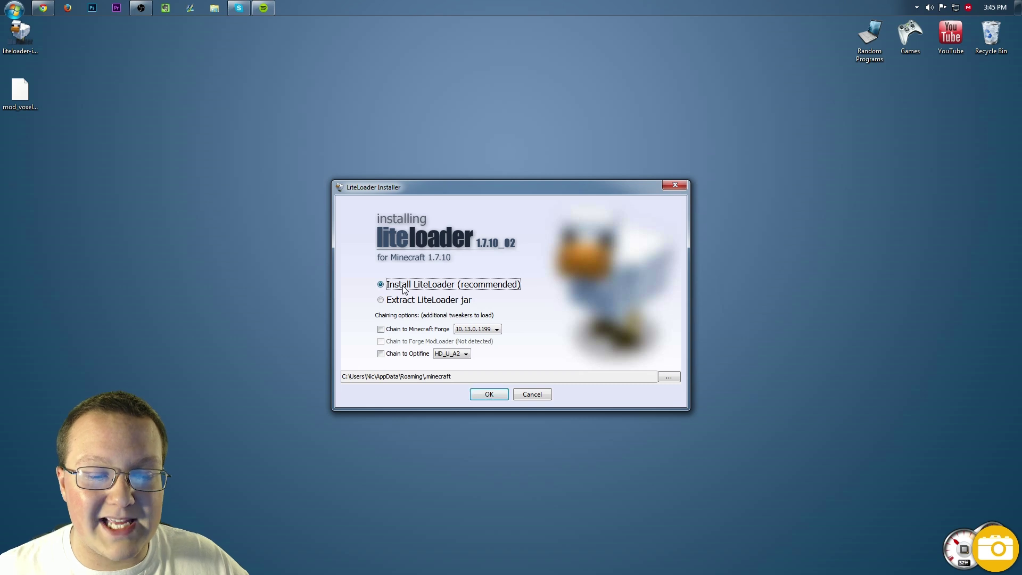
pyautogui.click(484, 396)
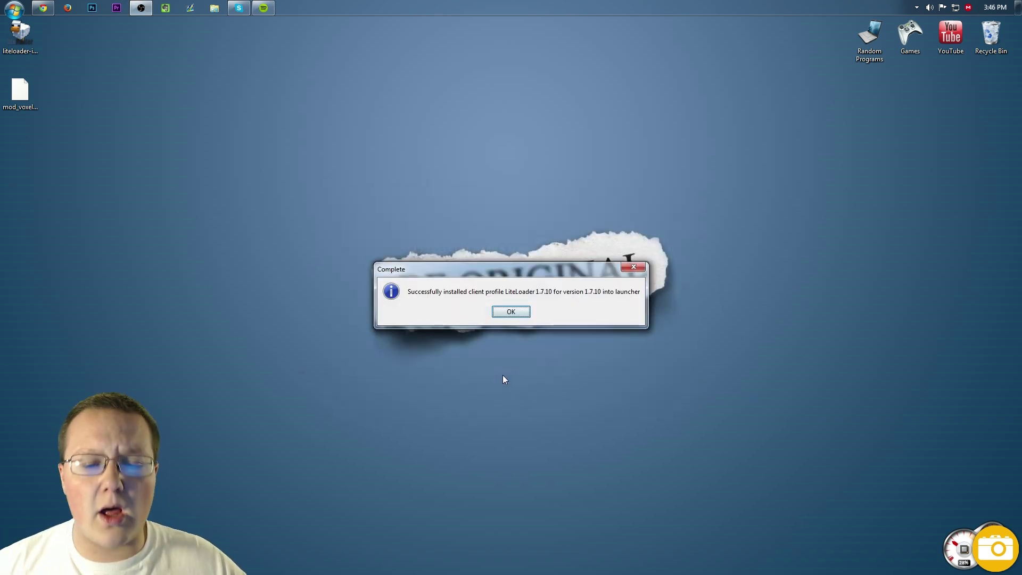
pyautogui.click(514, 315)
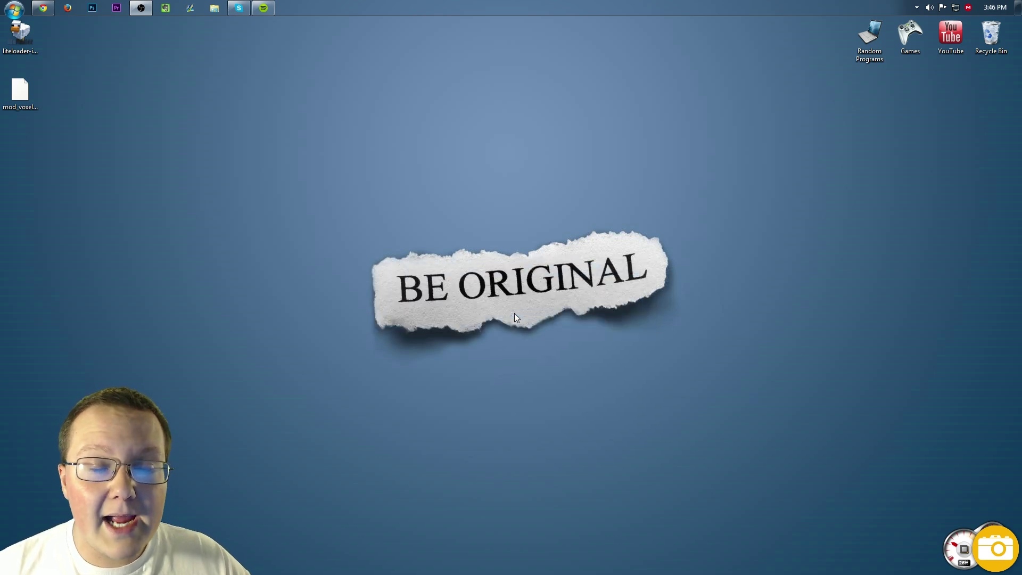
pyautogui.moveTo(21, 33); pyautogui.dragTo(984, 36)
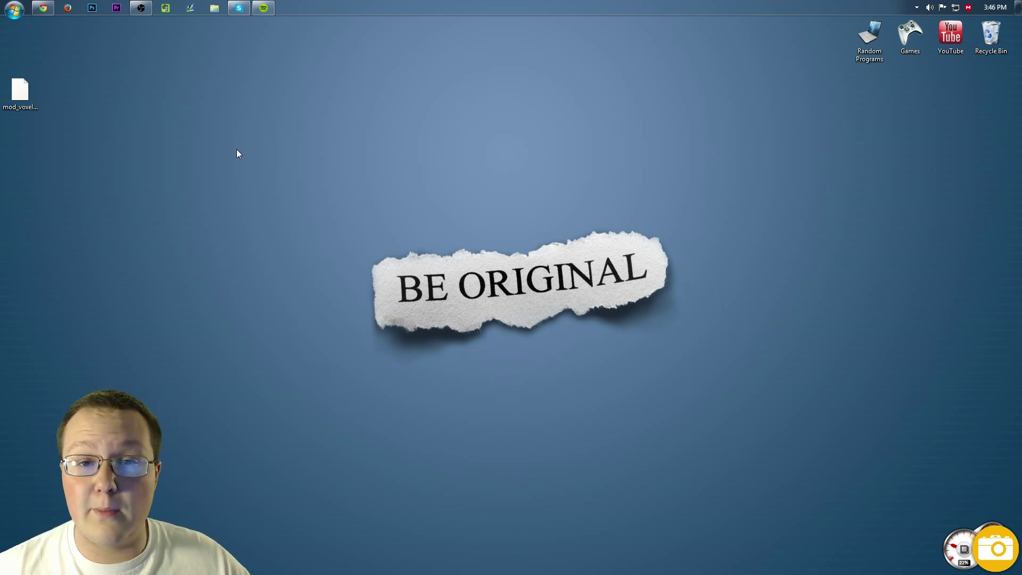
# - Open the .minecraft folder inside the roaming application data folder using the Run command %appdata%
pyautogui.press('super+r')
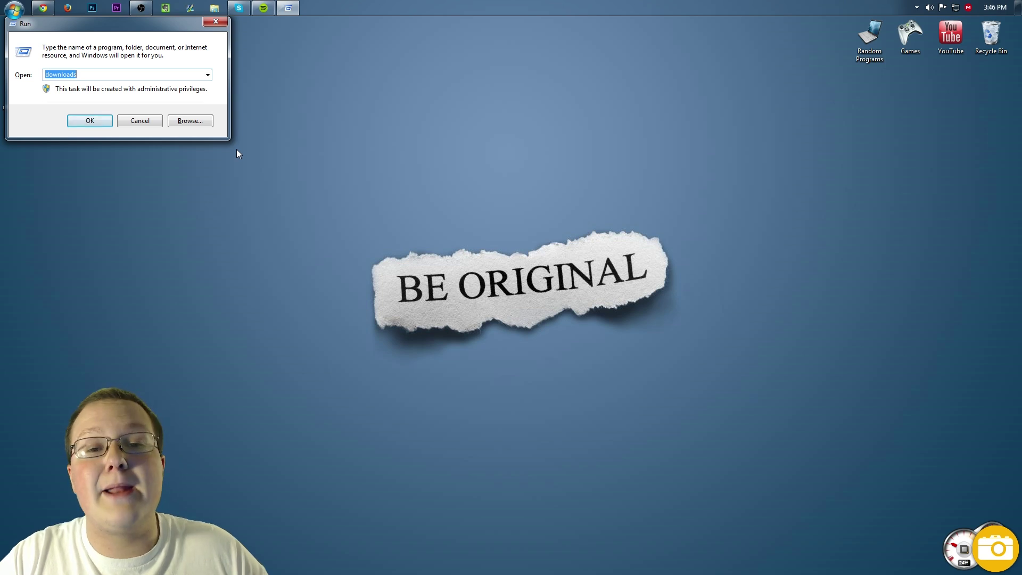
pyautogui.write('%appdata')
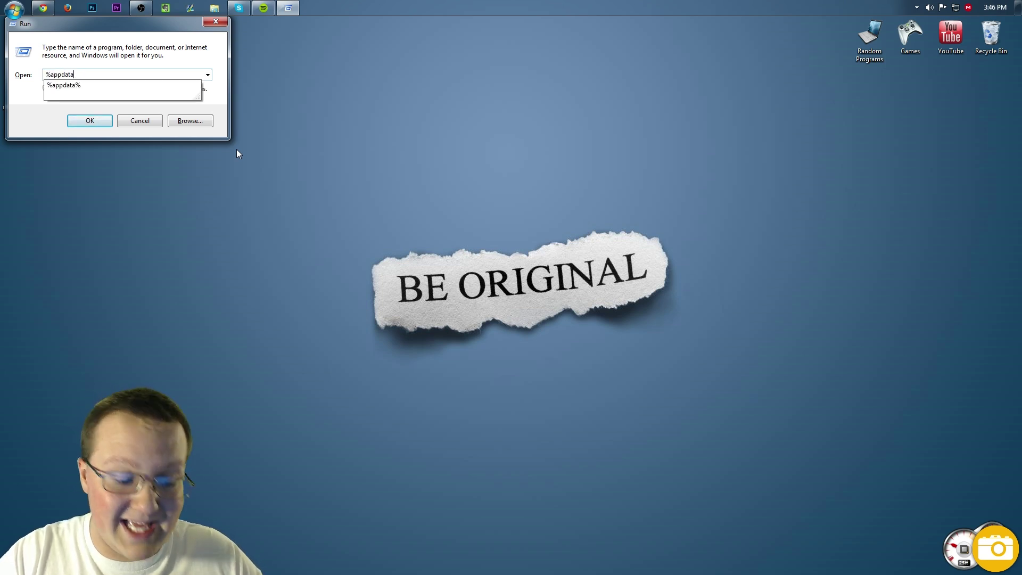
pyautogui.write('%')
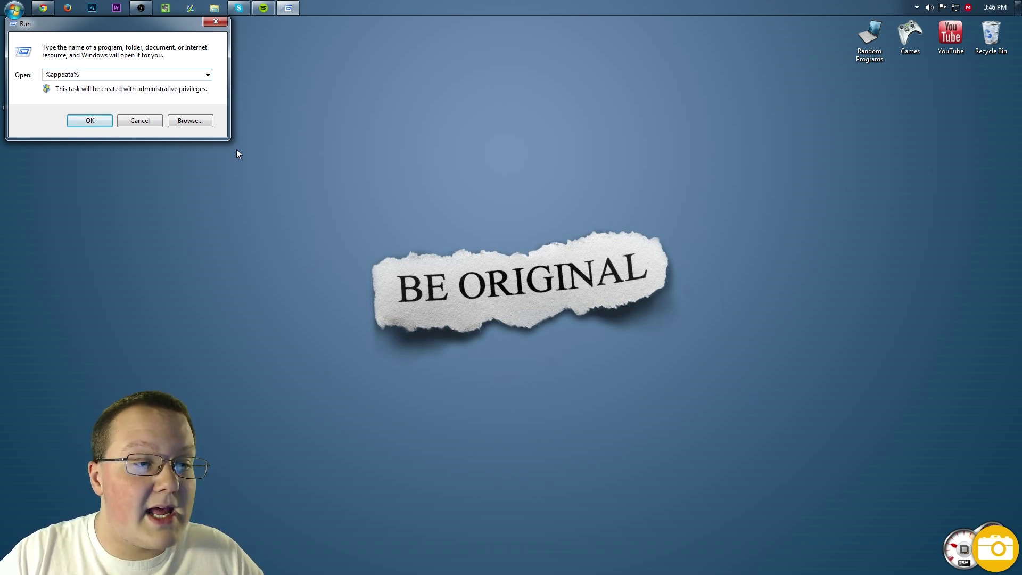
pyautogui.press('Return')
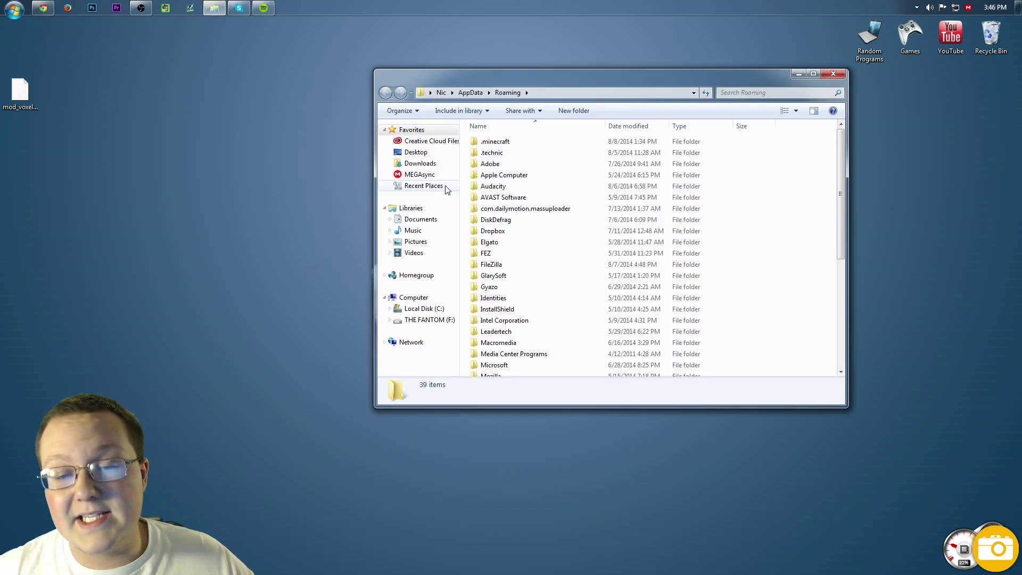
pyautogui.doubleClick(529, 147)
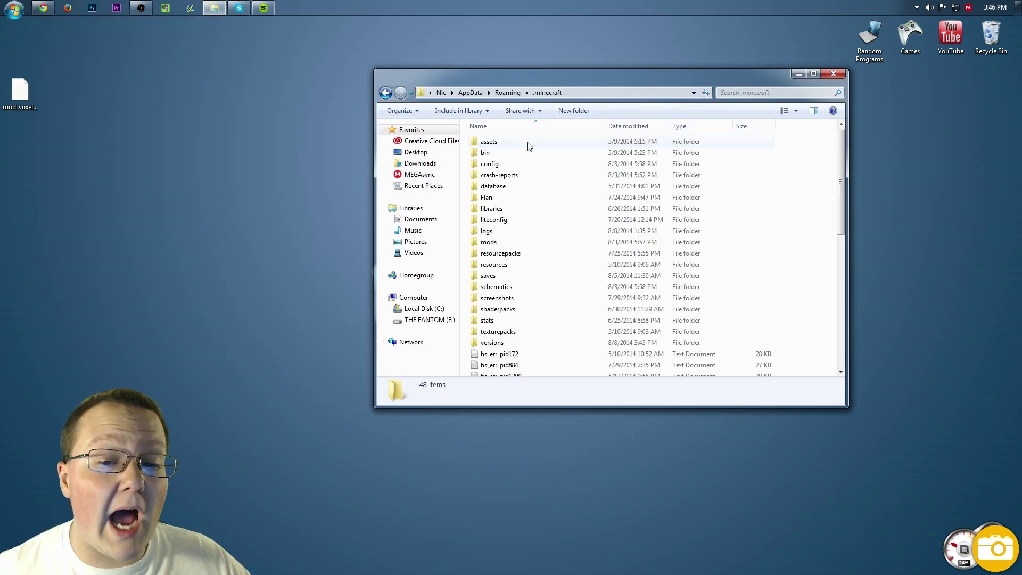
# - Move the contents of the mods folder to the Recycle Bin, followed by the mods folder itself
pyautogui.doubleClick(541, 243)
pyautogui.moveTo(540, 247); pyautogui.dragTo(1004, 46)
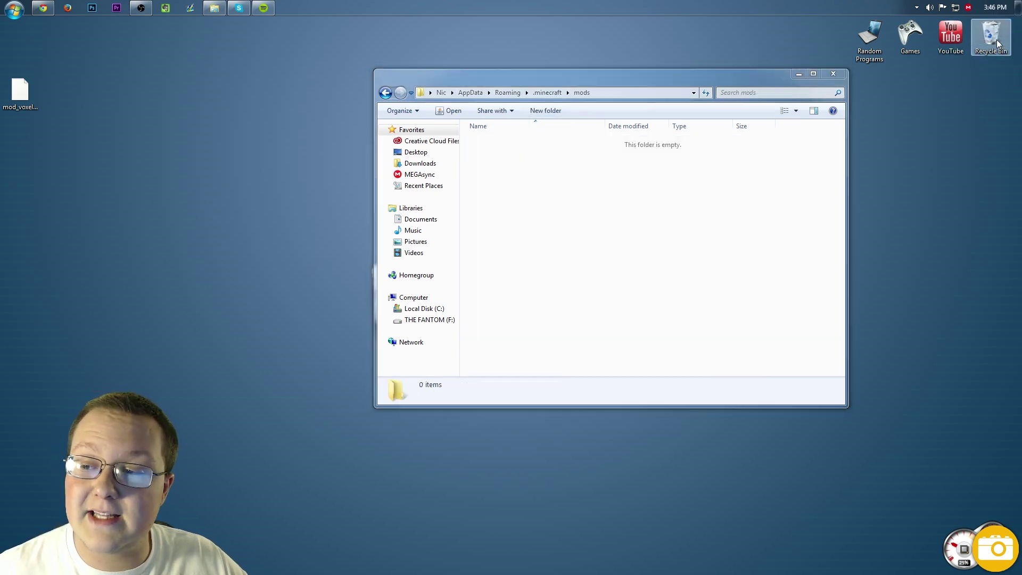
pyautogui.click(386, 93)
pyautogui.moveTo(525, 241); pyautogui.dragTo(994, 57)
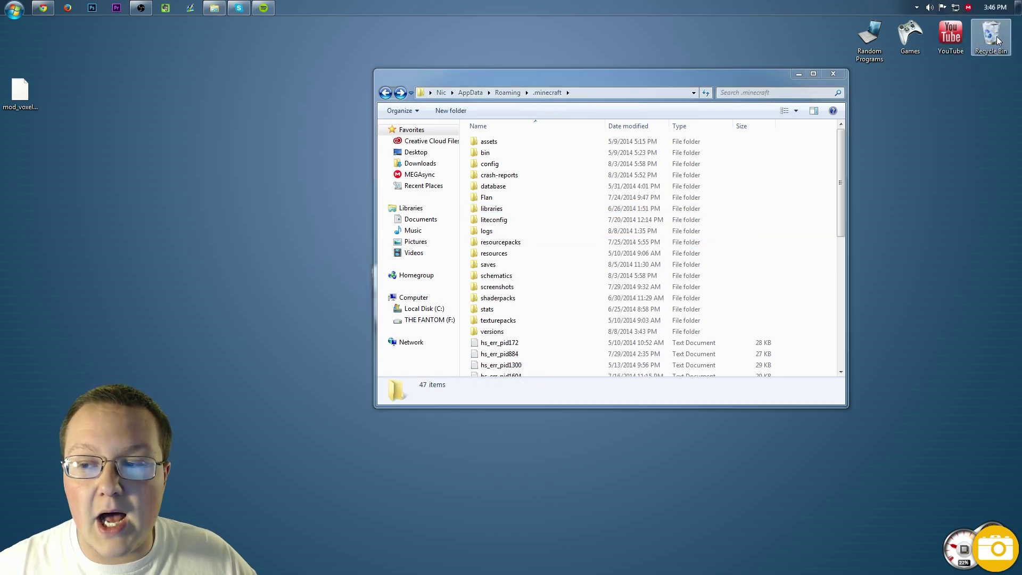
# - Create a new folder named mods in the .minecraft folder
pyautogui.rightClick(799, 224)
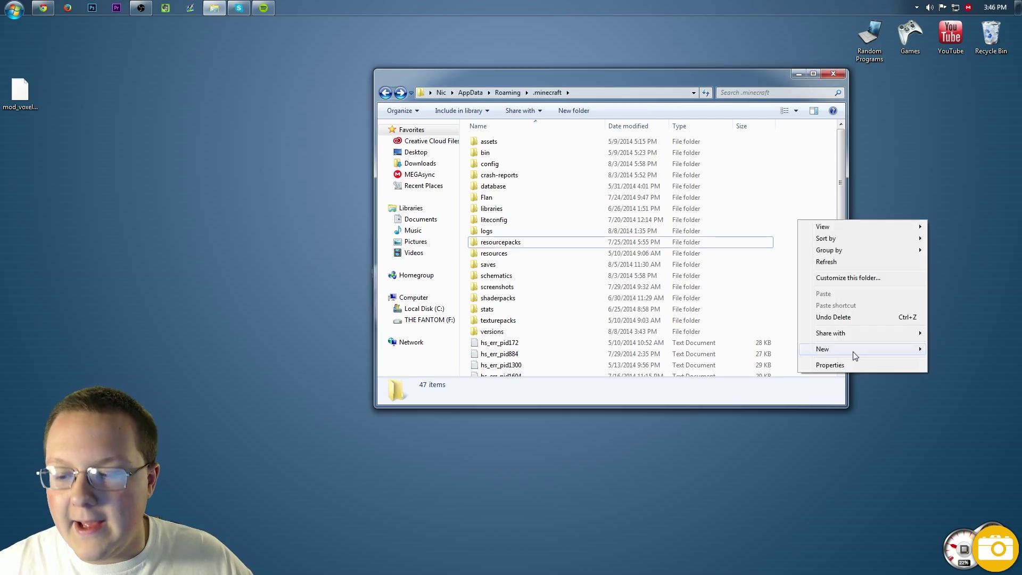
pyautogui.moveTo(852, 352)
pyautogui.click(751, 351)
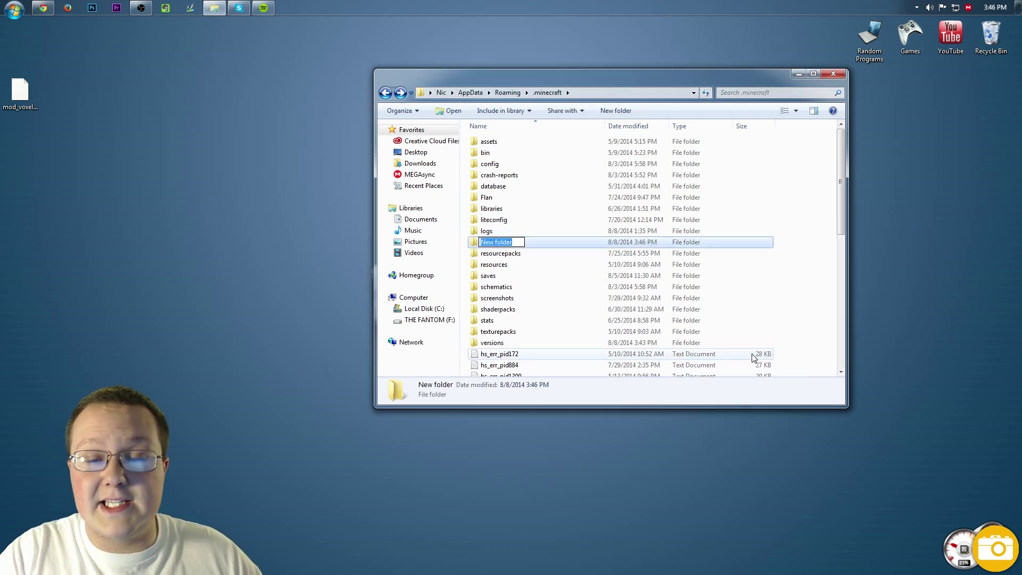
pyautogui.write('m')
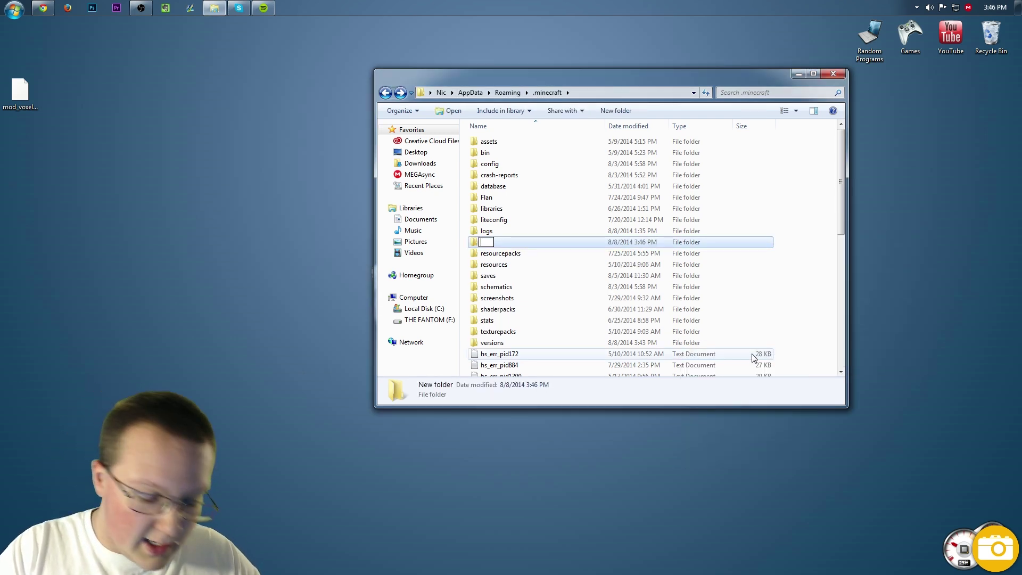
pyautogui.write('ods')
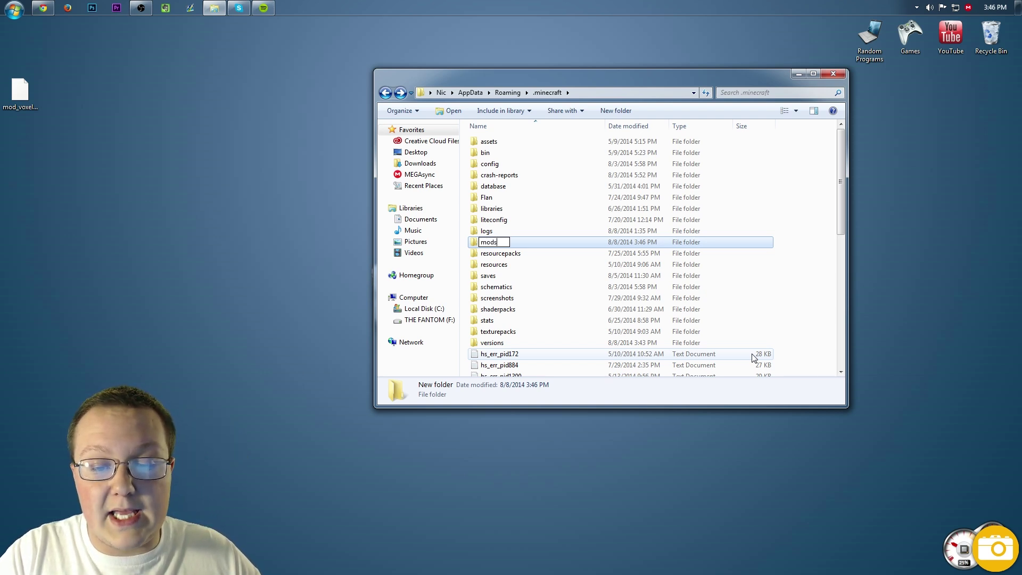
pyautogui.press('Return')
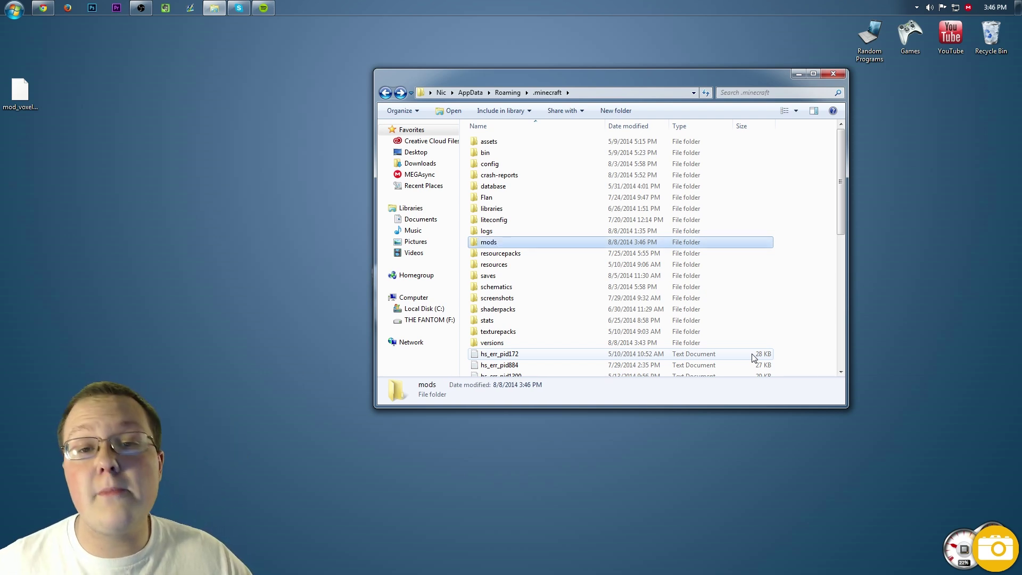
# - Move the mod_voxelMap_1.2.1_for_1.7.10.litemod file from the desktop into the new mods folder
pyautogui.doubleClick(503, 242)
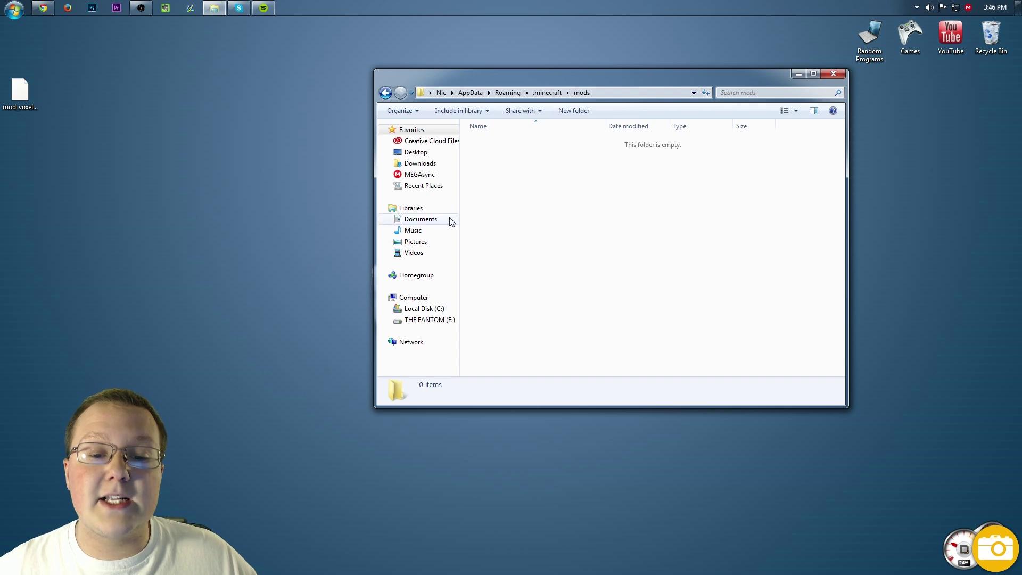
pyautogui.click(25, 104)
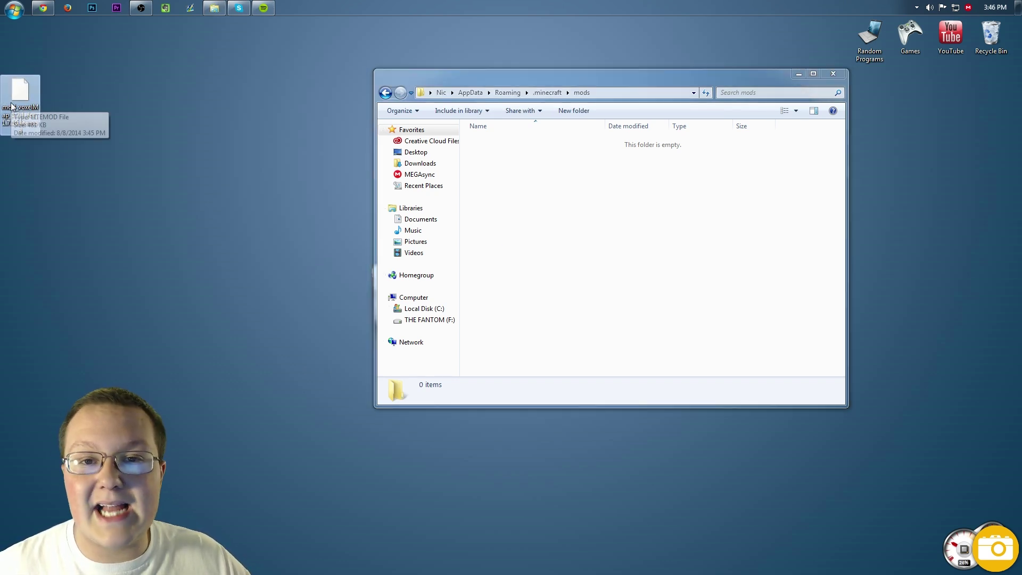
pyautogui.moveTo(10, 106); pyautogui.dragTo(559, 186)
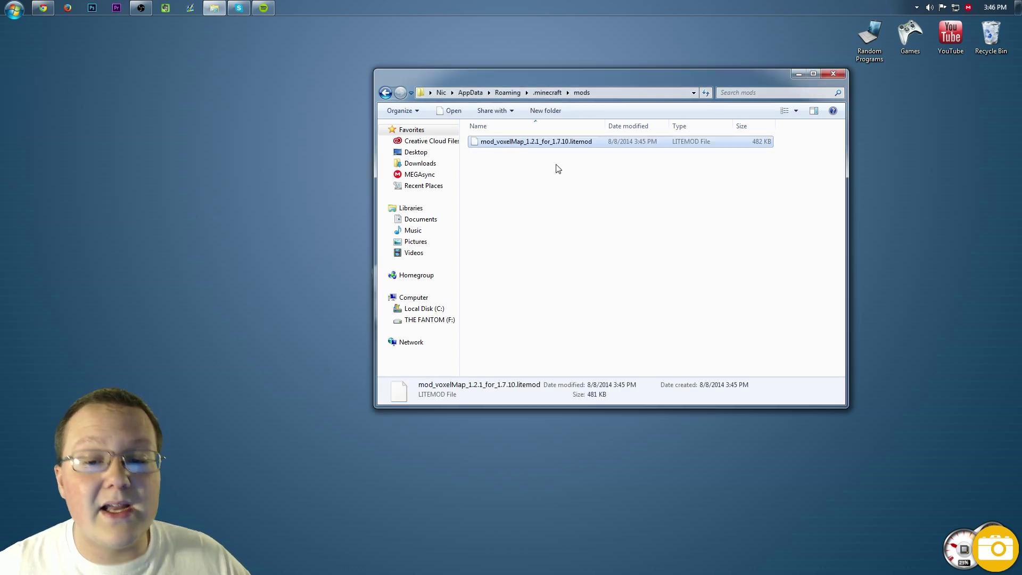
# - Re-enter the VoxelMap mod file's extension as .litemod in the mods folder, and close the folder window
pyautogui.rightClick(549, 148)
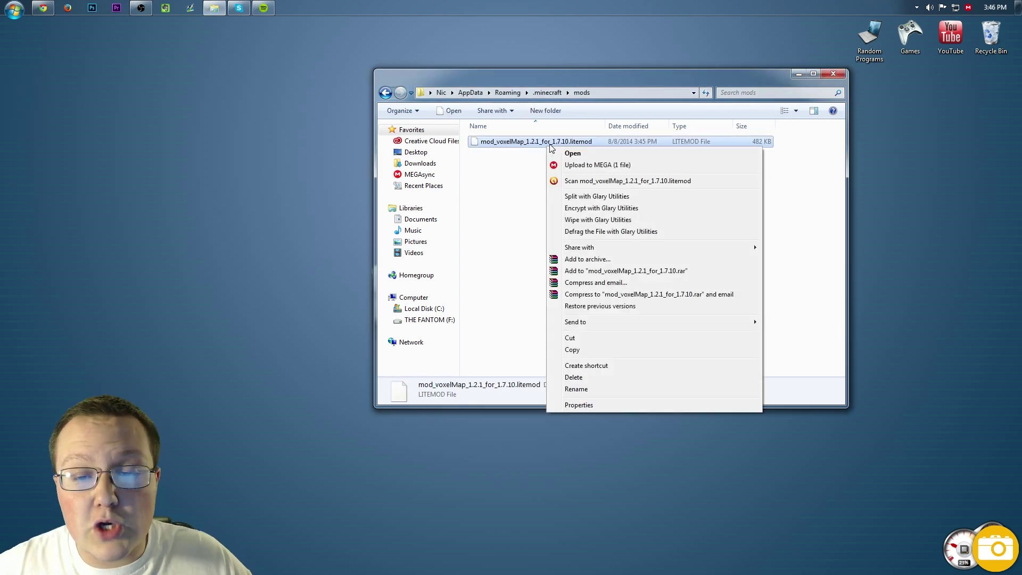
pyautogui.click(529, 167)
pyautogui.click(570, 143)
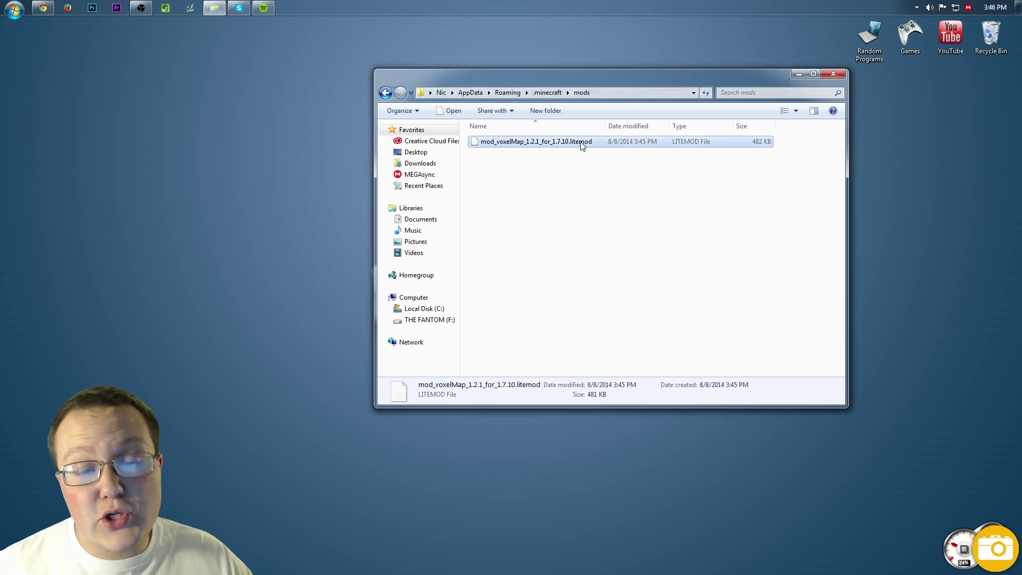
pyautogui.rightClick(580, 145)
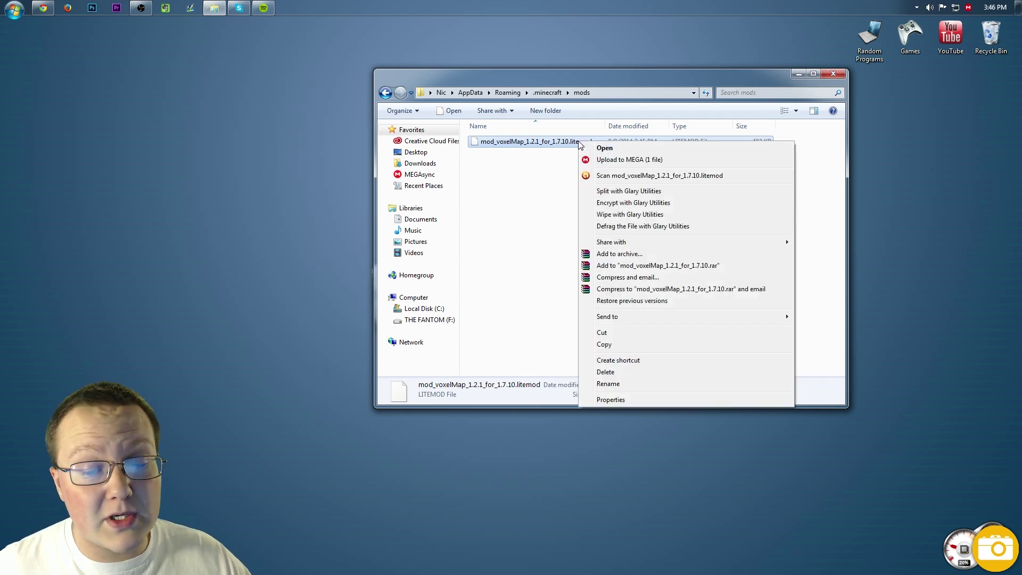
pyautogui.click(616, 385)
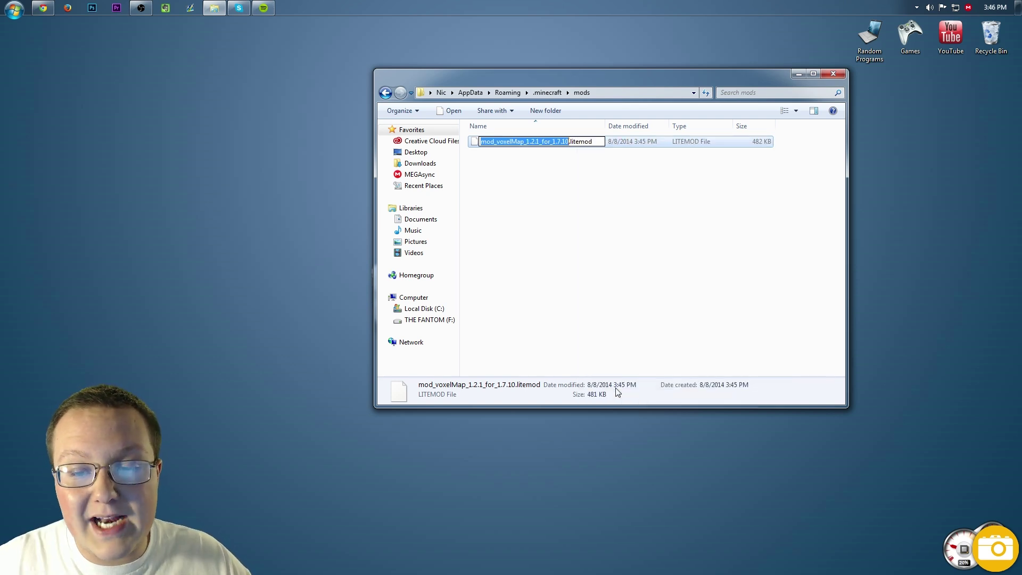
pyautogui.press('Right')
pyautogui.hotkey('shift', 'End')
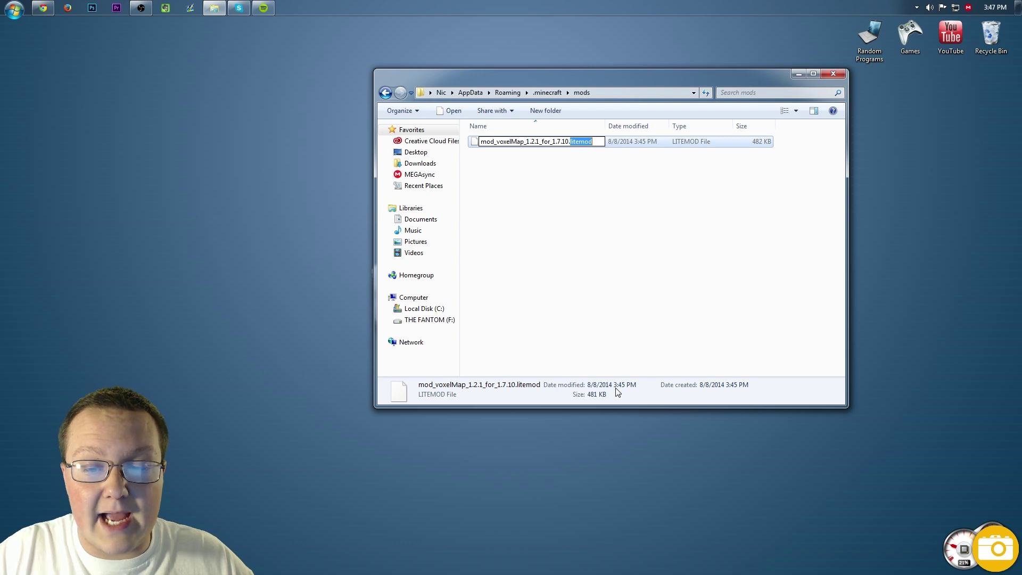
pyautogui.press('BackSpace')
pyautogui.press('BackSpace')
pyautogui.write('.litemod')
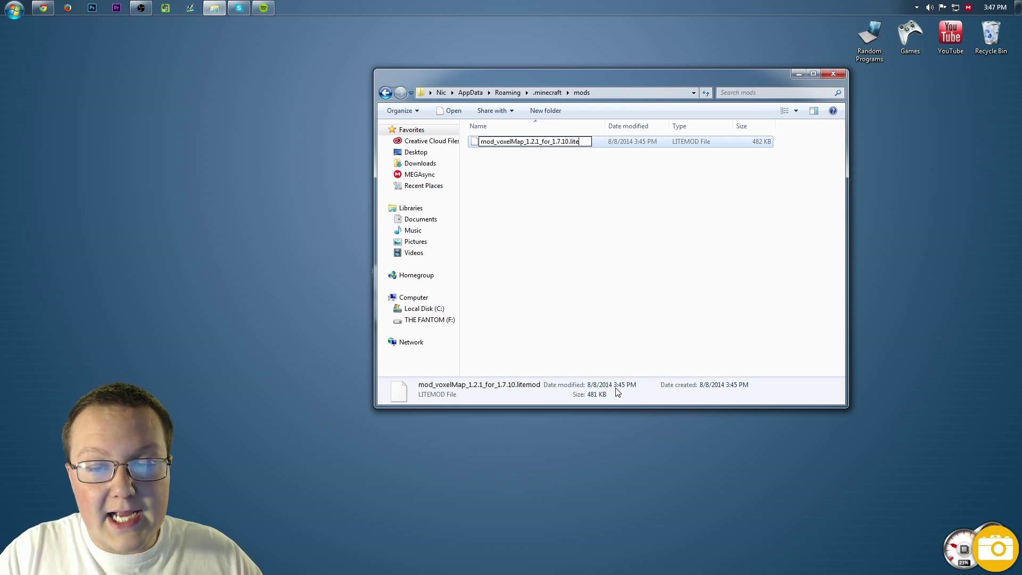
pyautogui.press('Return')
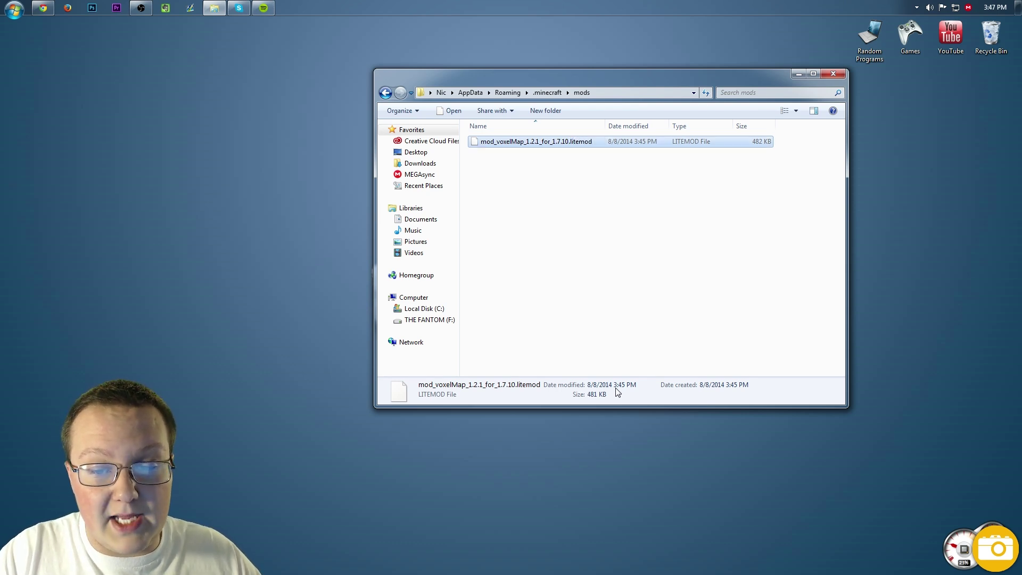
pyautogui.click(834, 75)
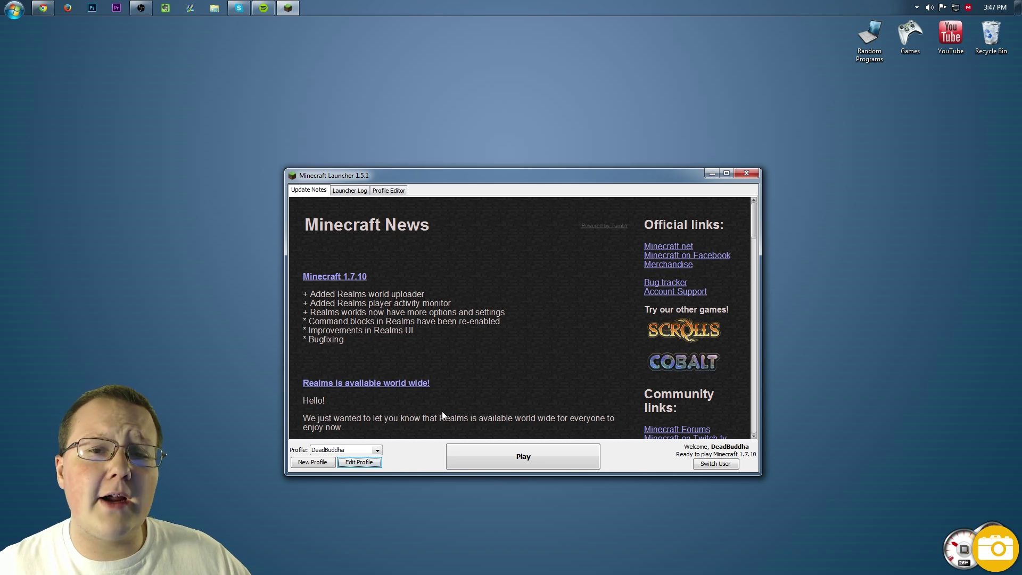
# - Set the launcher profile's version to release 1.7.10-LiteLoader1.7.10 and save the profile
pyautogui.click(335, 451)
pyautogui.click(347, 468)
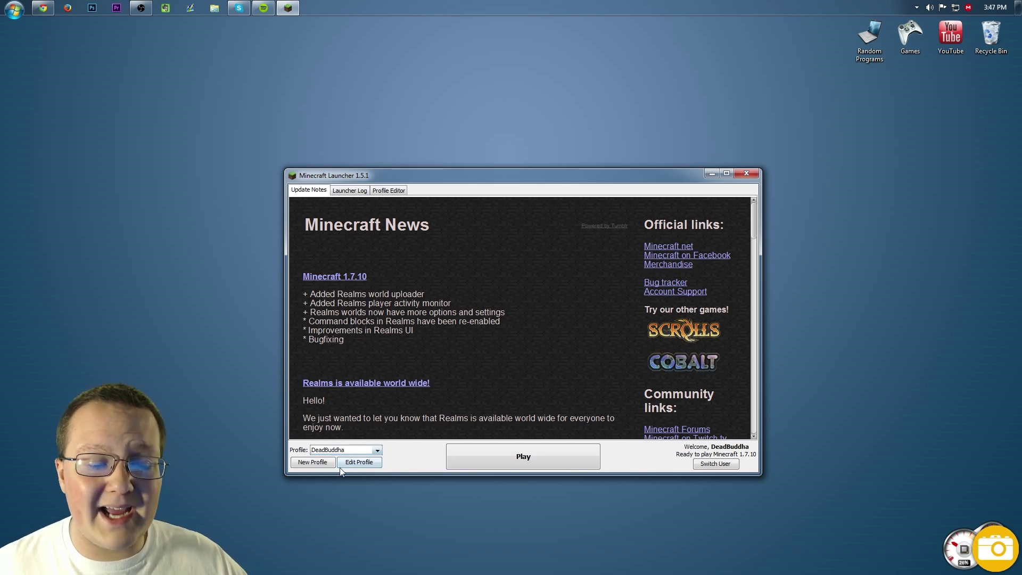
pyautogui.click(358, 463)
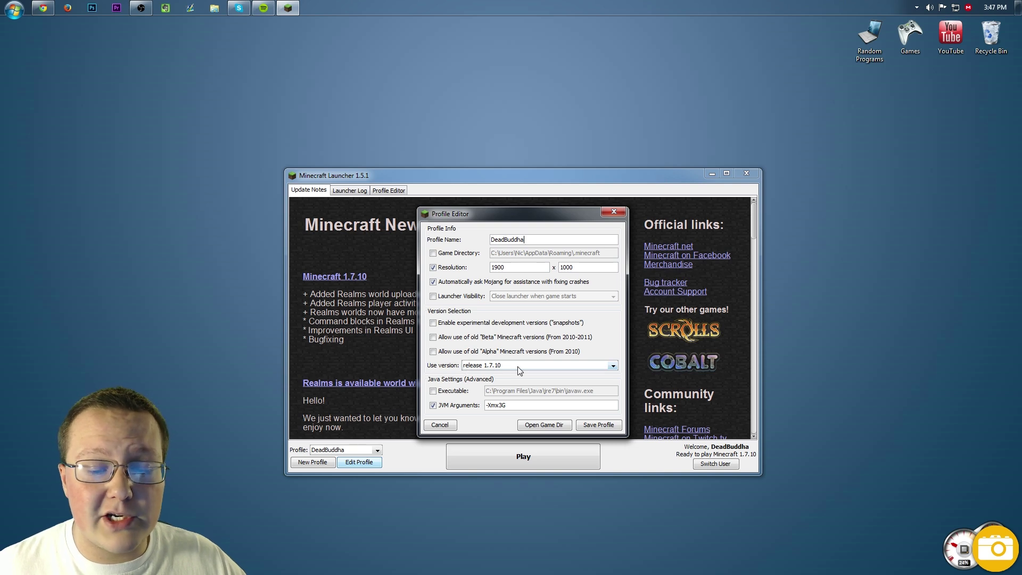
pyautogui.click(517, 366)
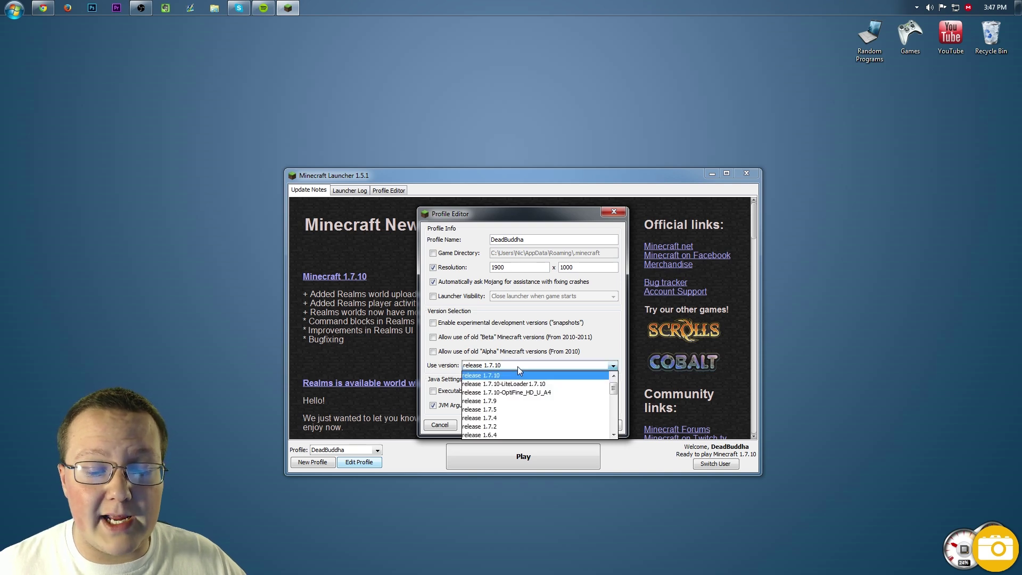
pyautogui.click(484, 384)
pyautogui.click(607, 425)
# - Launch Minecraft with the edited profile and load the singleplayer world named Creative
pyautogui.click(531, 466)
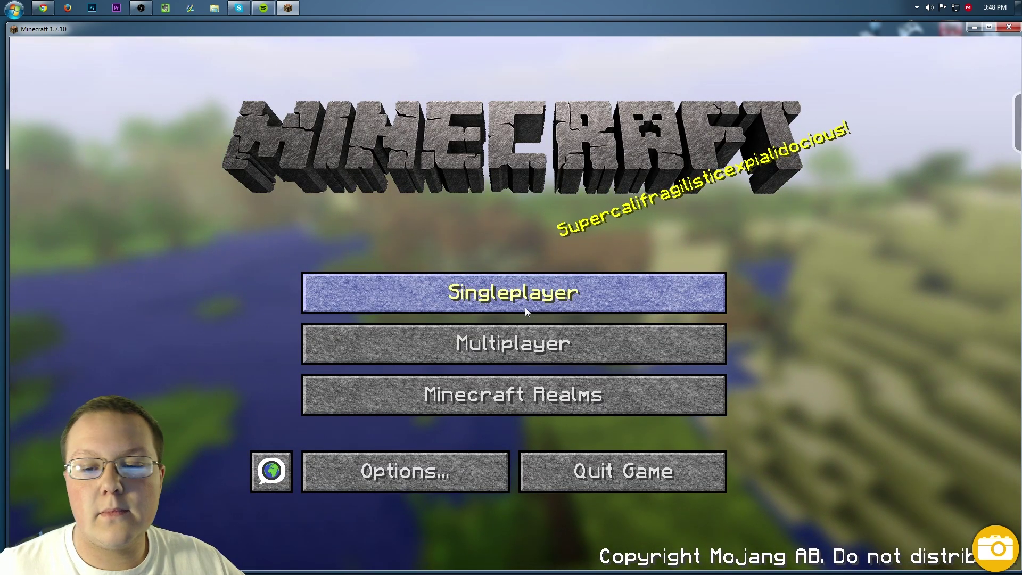
pyautogui.click(525, 308)
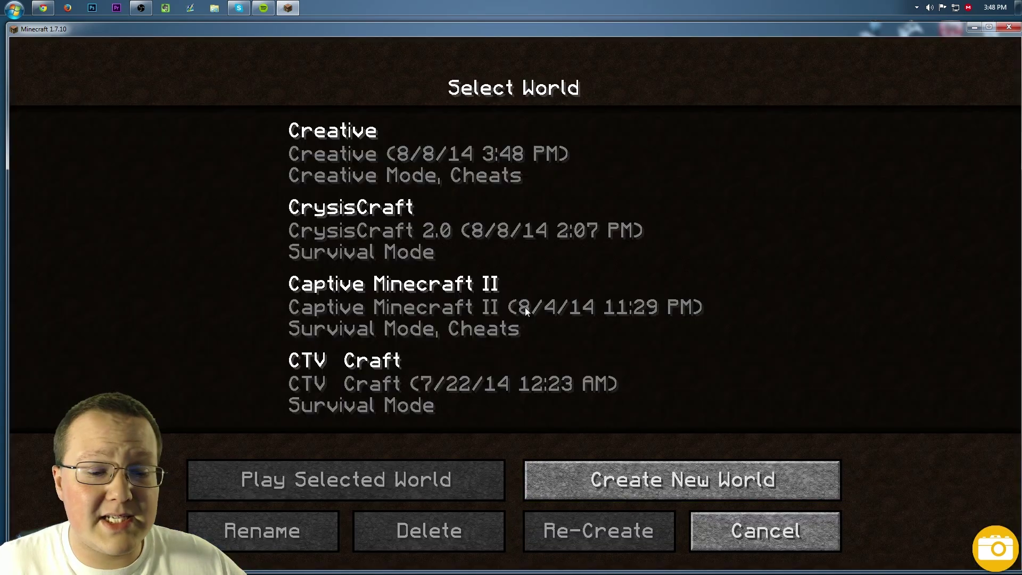
pyautogui.doubleClick(417, 171)
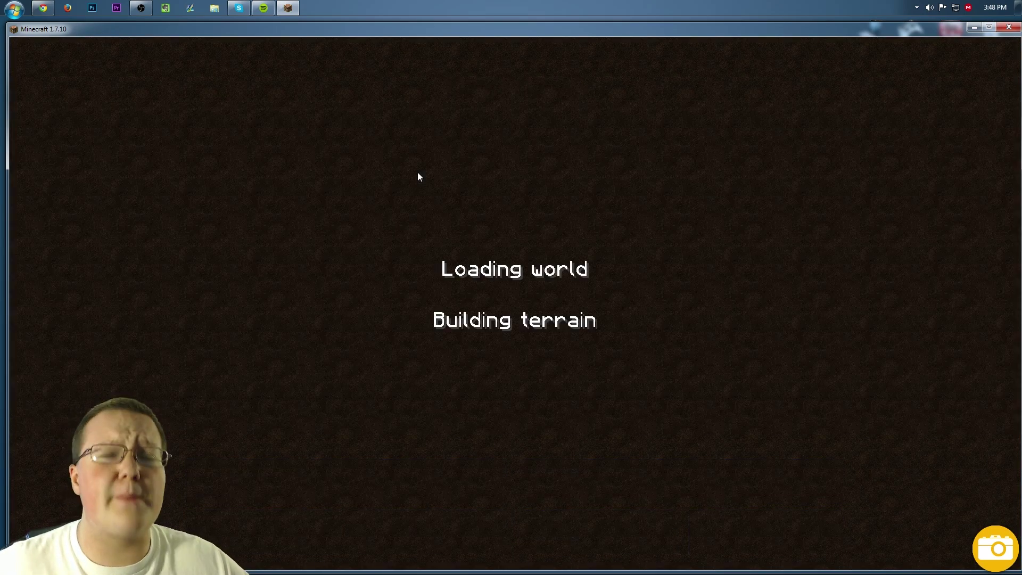
# - Move around the Creative world to examine the VoxelMap minimap and its list of available commands
pyautogui.press('w')
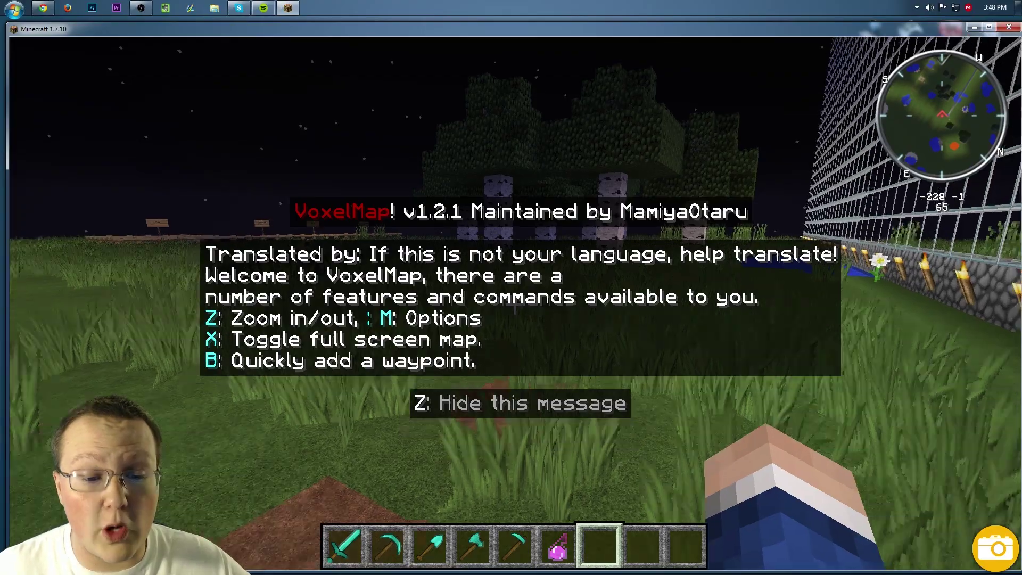
pyautogui.press('w')
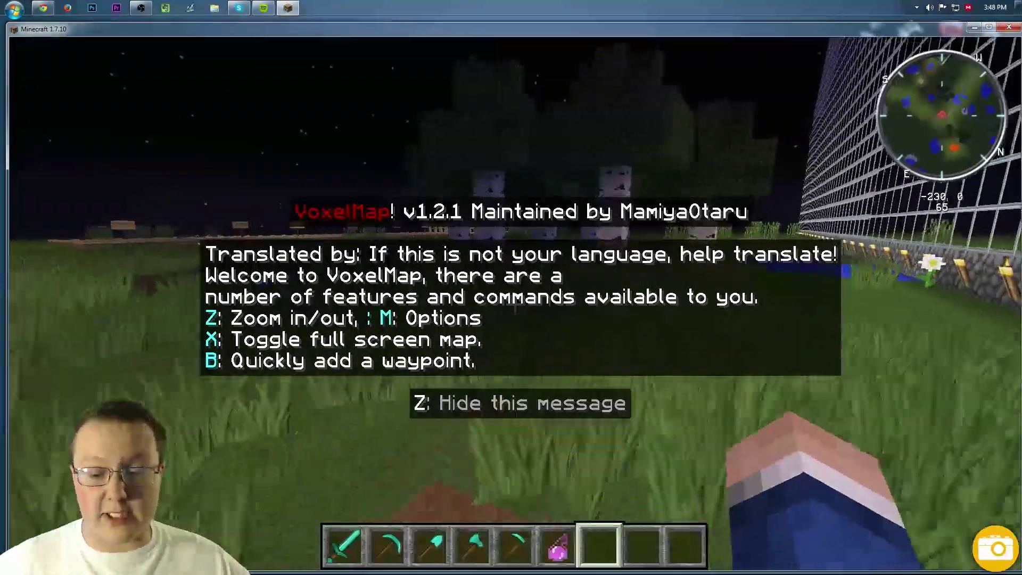
pyautogui.press('s')
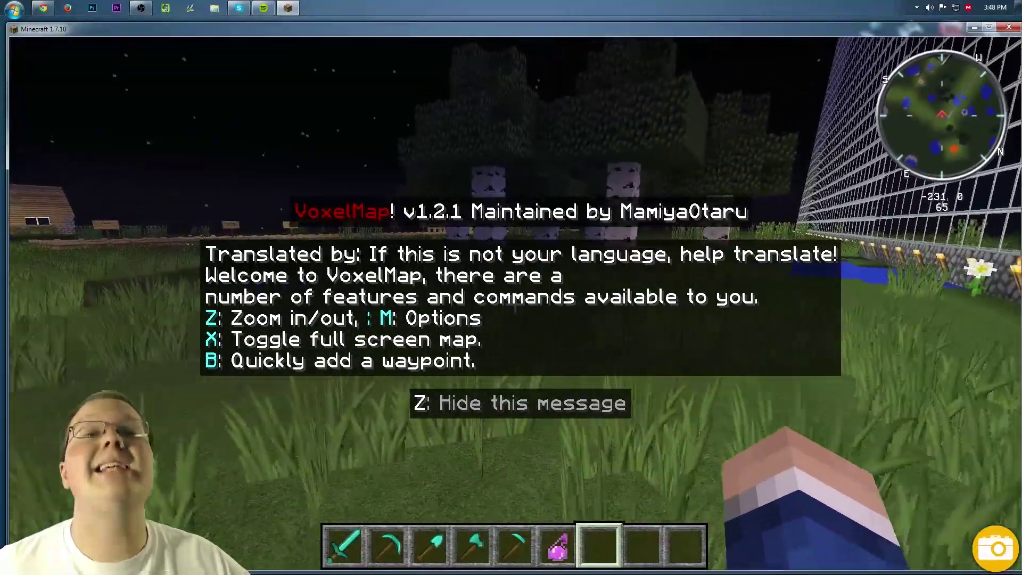
pyautogui.press('s')
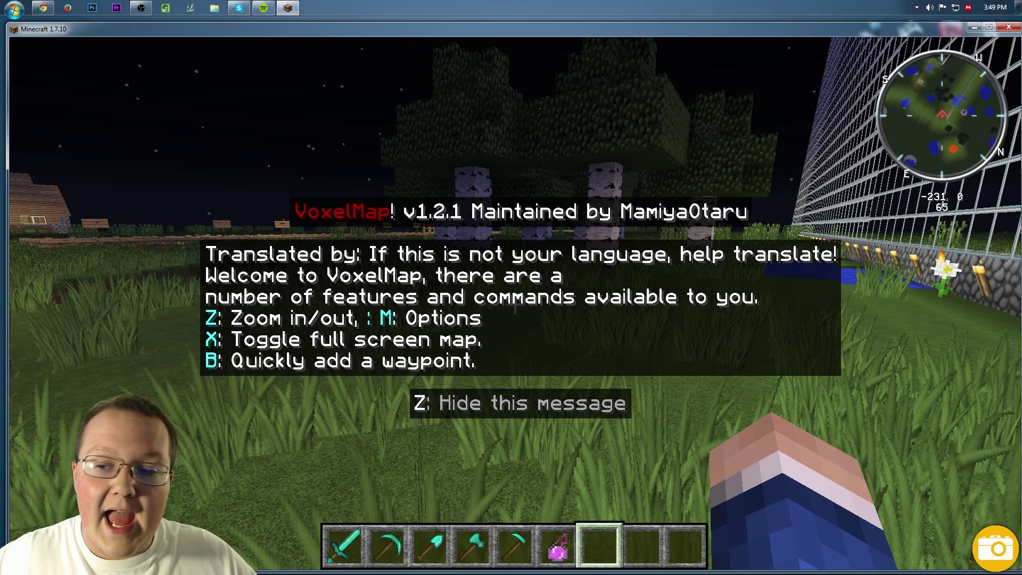
pyautogui.press('e')
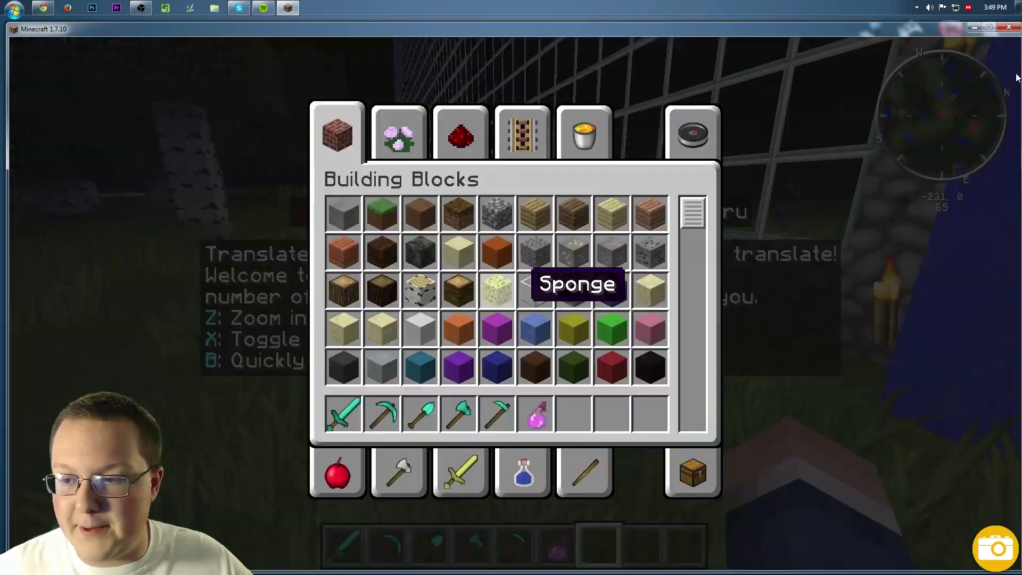
pyautogui.press('e')
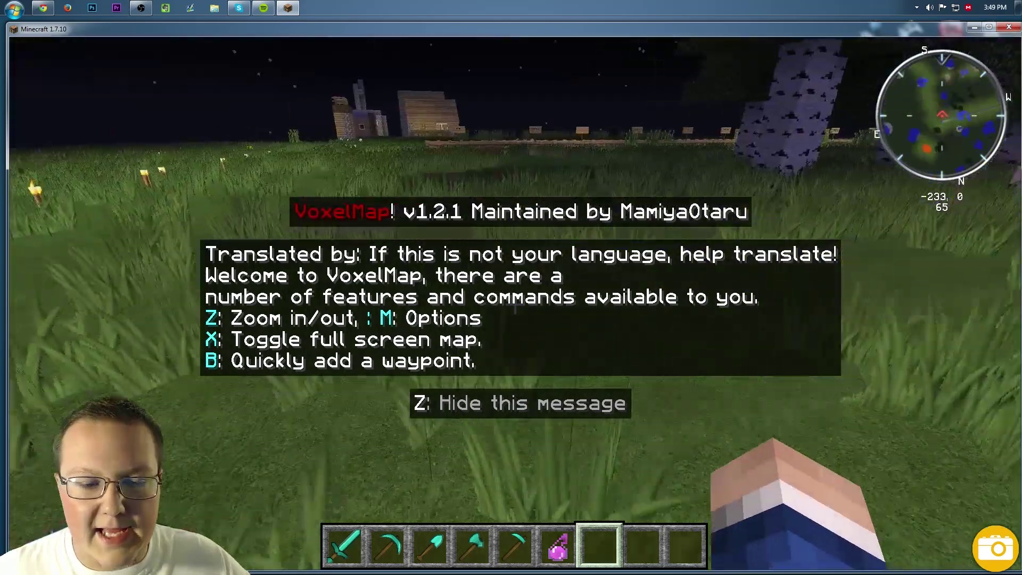
pyautogui.press('w')
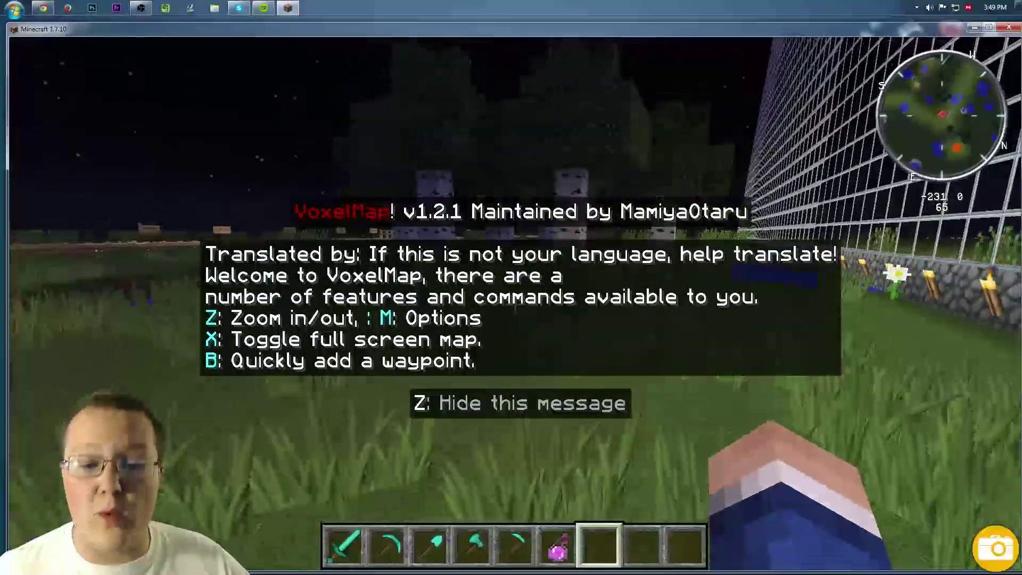
pyautogui.press('w')
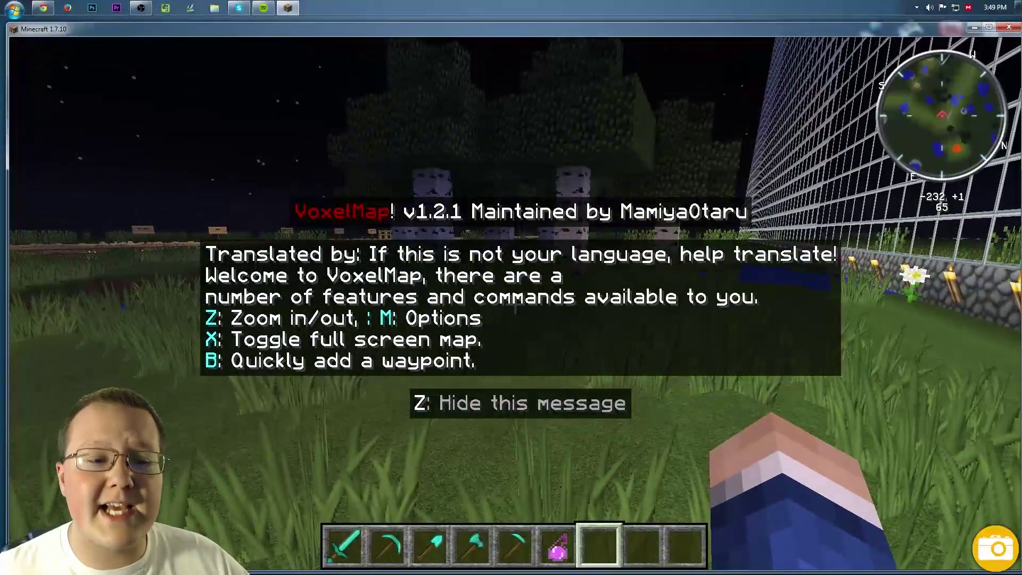